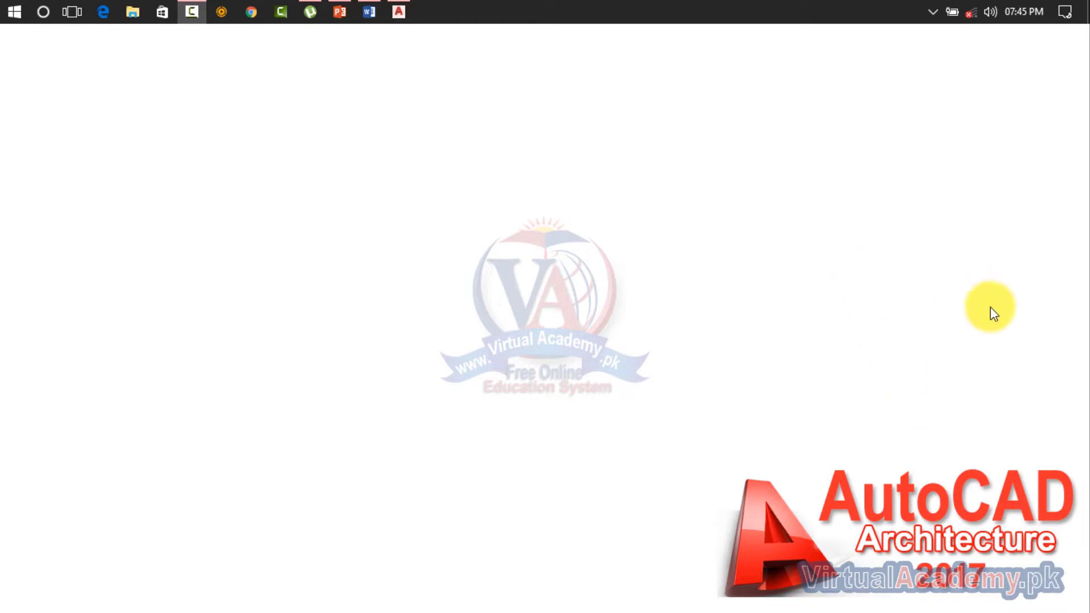
Switch to AutoCAD Architecture and review the available annotation dimension types and the linear dimensional constraint variants
{"action": "left_click", "coordinate": [398, 12]}
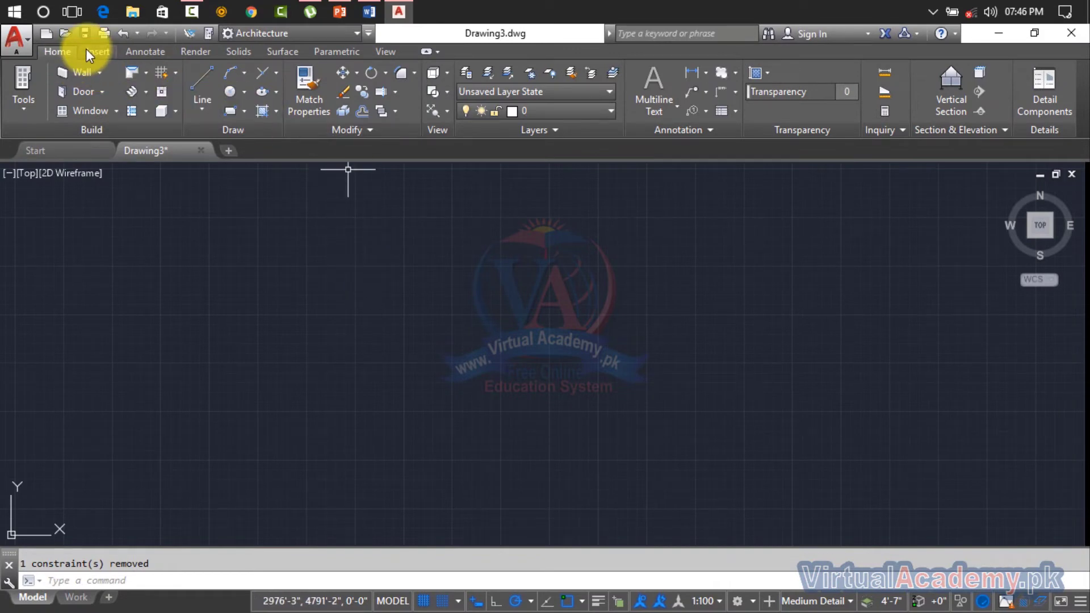
{"action": "left_click", "coordinate": [706, 74]}
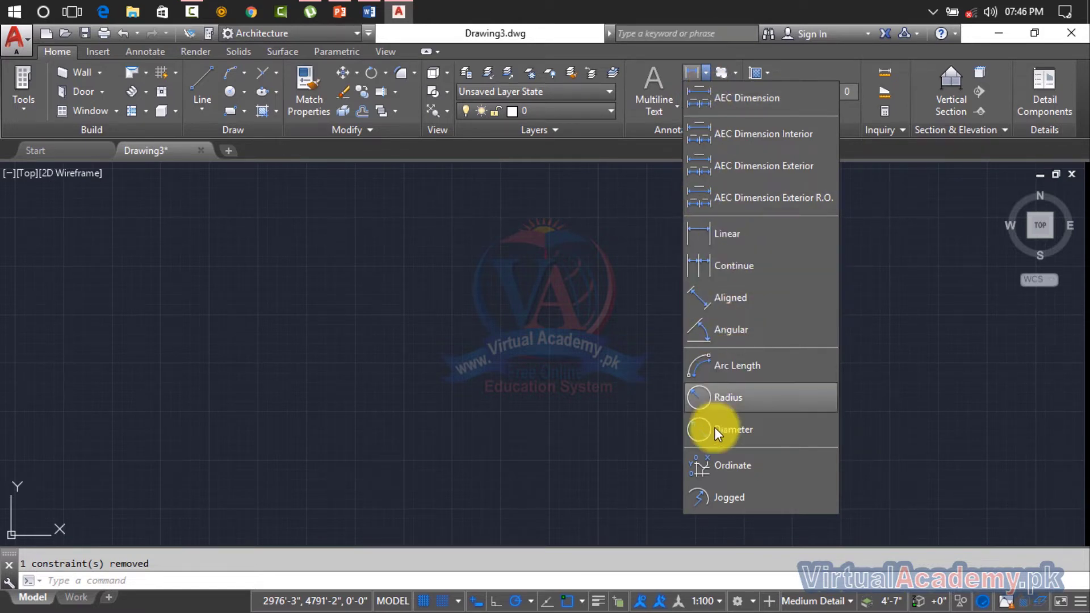
{"action": "left_click", "coordinate": [335, 51]}
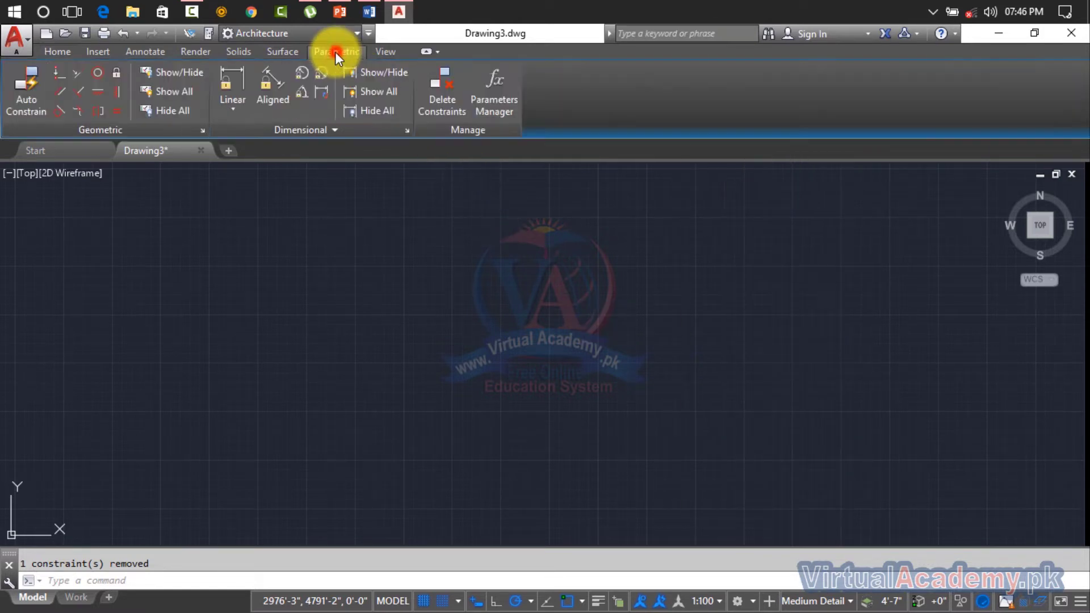
{"action": "left_click", "coordinate": [231, 107]}
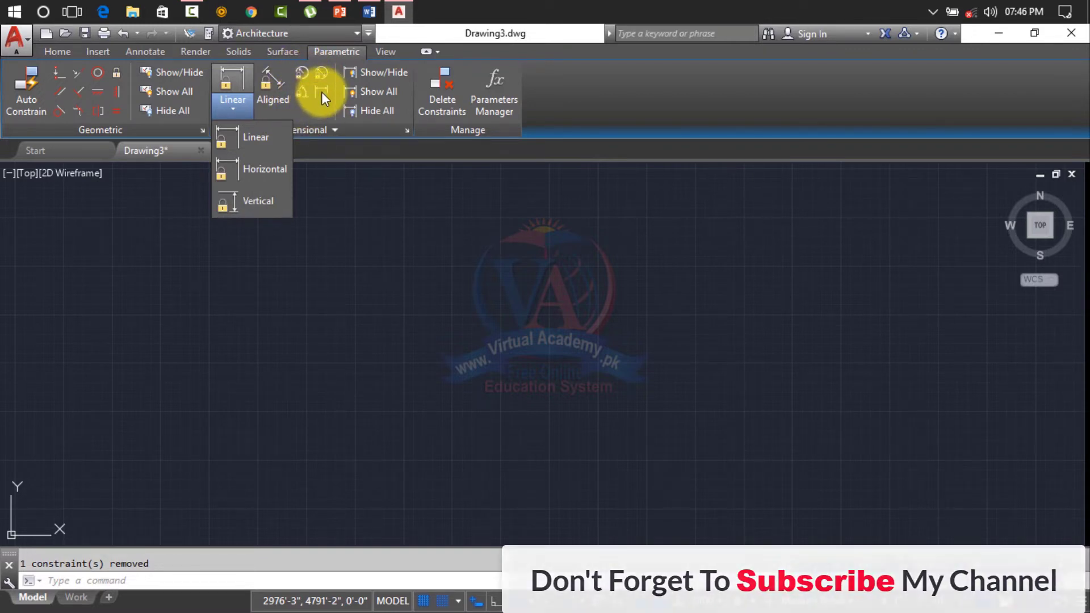
{"action": "left_click", "coordinate": [631, 97]}
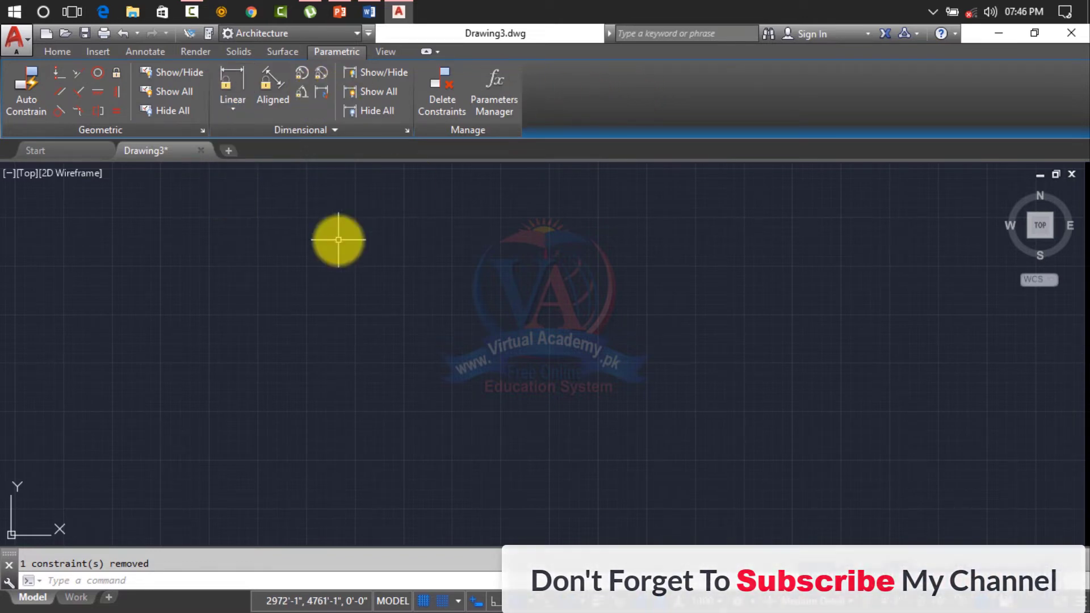
Draw a vertical line 20' long downward in the empty drawing area
{"action": "type", "text": "line"}
{"action": "key", "text": "Return"}
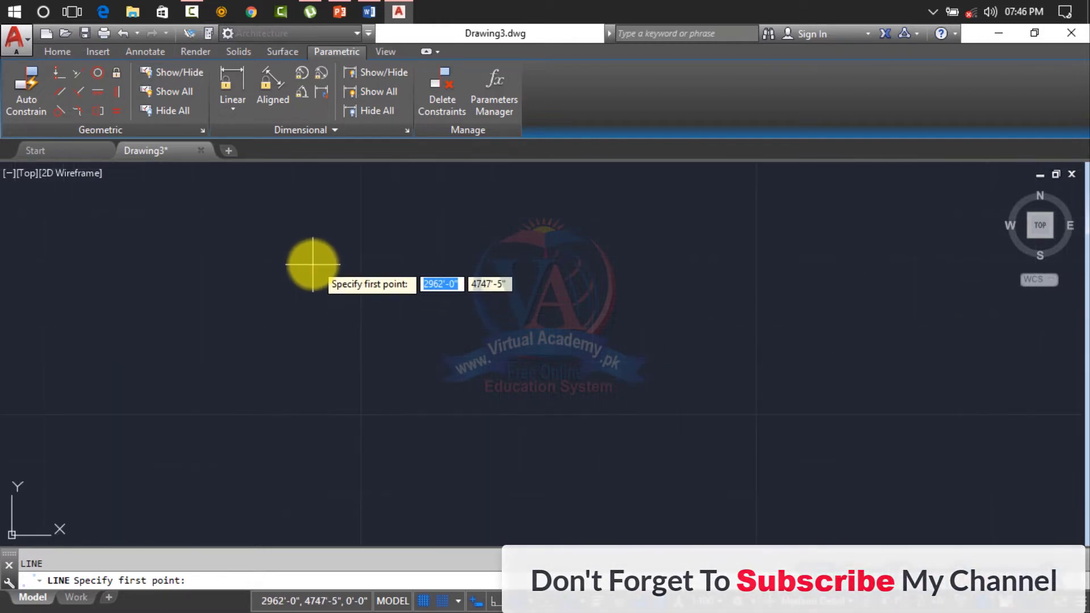
{"action": "left_click", "coordinate": [299, 355]}
{"action": "left_click", "coordinate": [297, 224]}
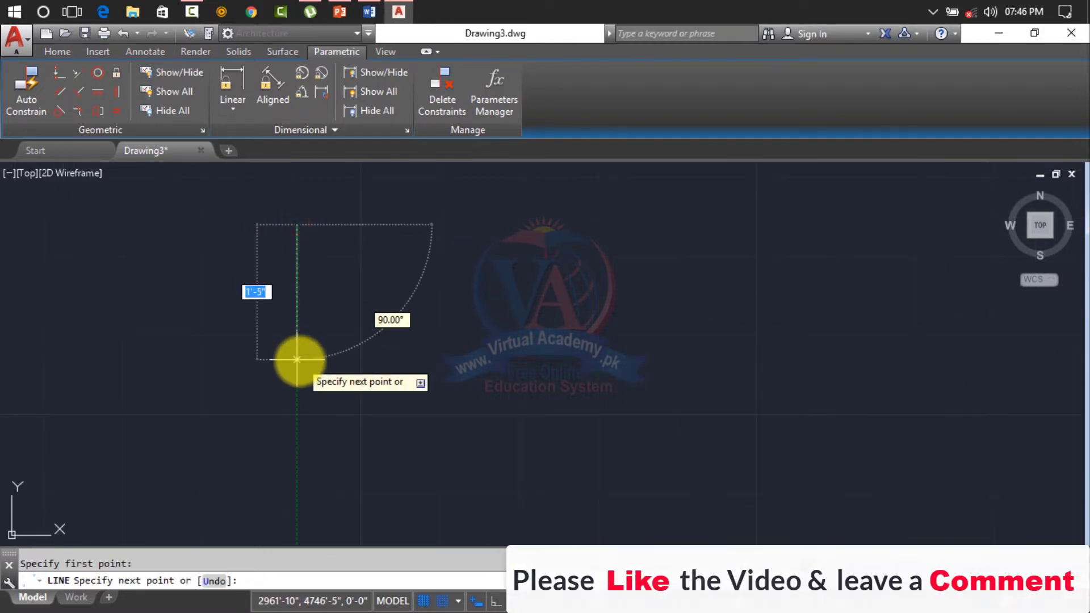
{"action": "type", "text": "20"}
{"action": "key", "text": "Return"}
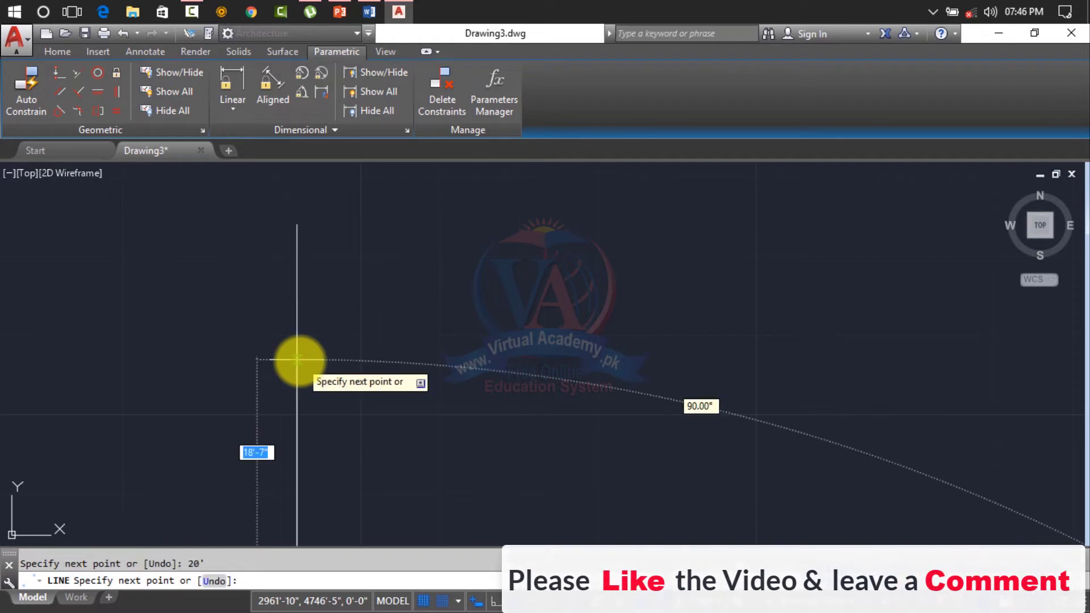
{"action": "key", "text": "Return"}
{"action": "scroll", "coordinate": [326, 343], "scroll_direction": "down", "scroll_amount": 3}
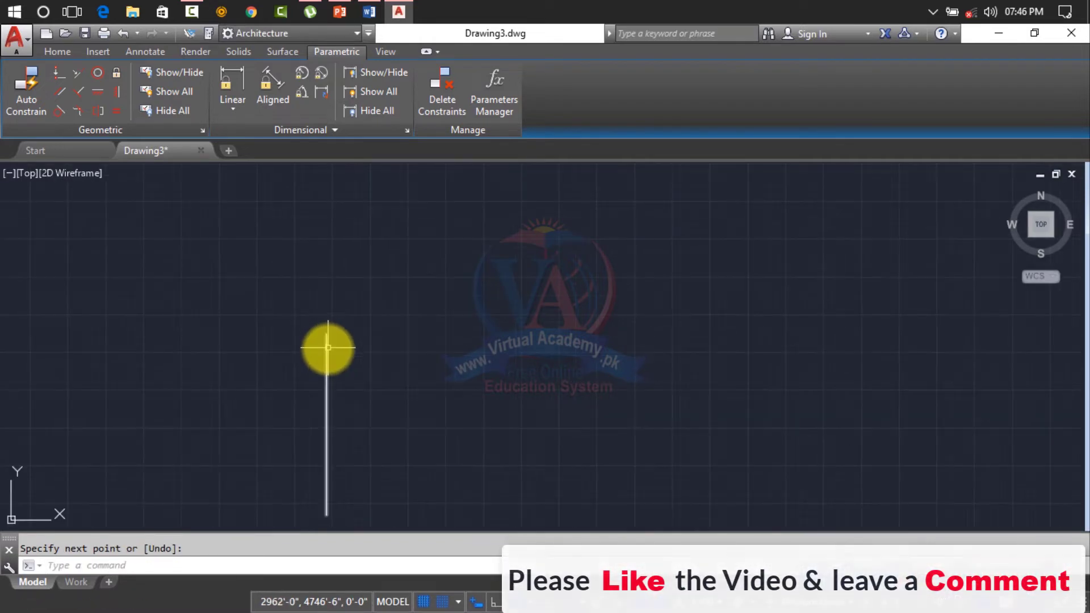
Erase the vertical line that was just drawn
{"action": "mouse_move", "coordinate": [326, 345]}
{"action": "middle_mouse_down"}
{"action": "mouse_move", "coordinate": [326, 372]}
{"action": "mouse_move", "coordinate": [311, 226]}
{"action": "mouse_move", "coordinate": [309, 239]}
{"action": "middle_mouse_up"}
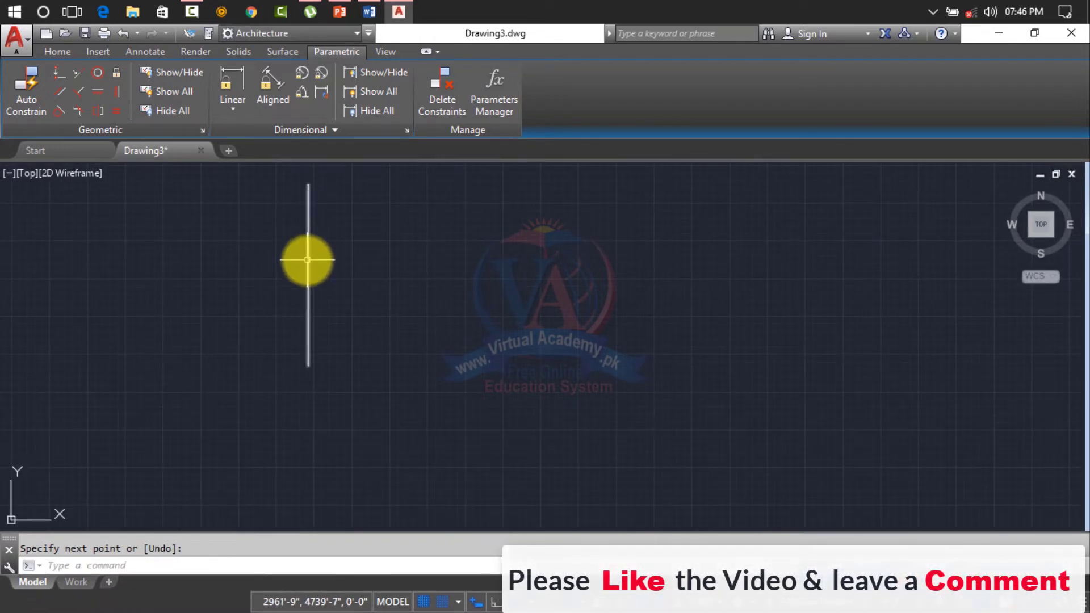
{"action": "left_click", "coordinate": [307, 260]}
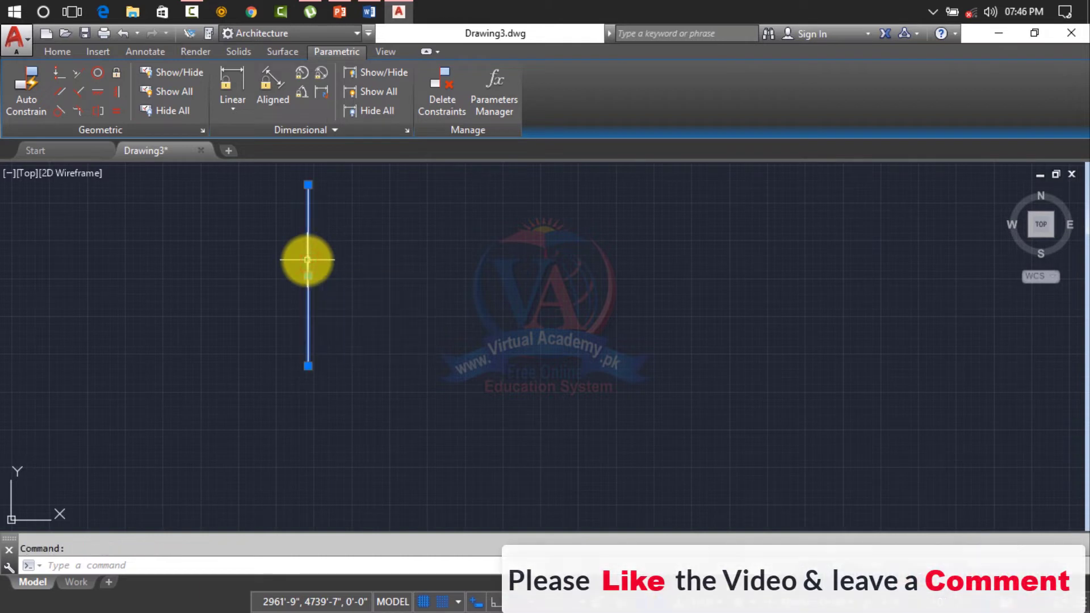
{"action": "key", "text": "Delete"}
Draw a new vertical line 20' long, running straight down from its start point
{"action": "type", "text": "l"}
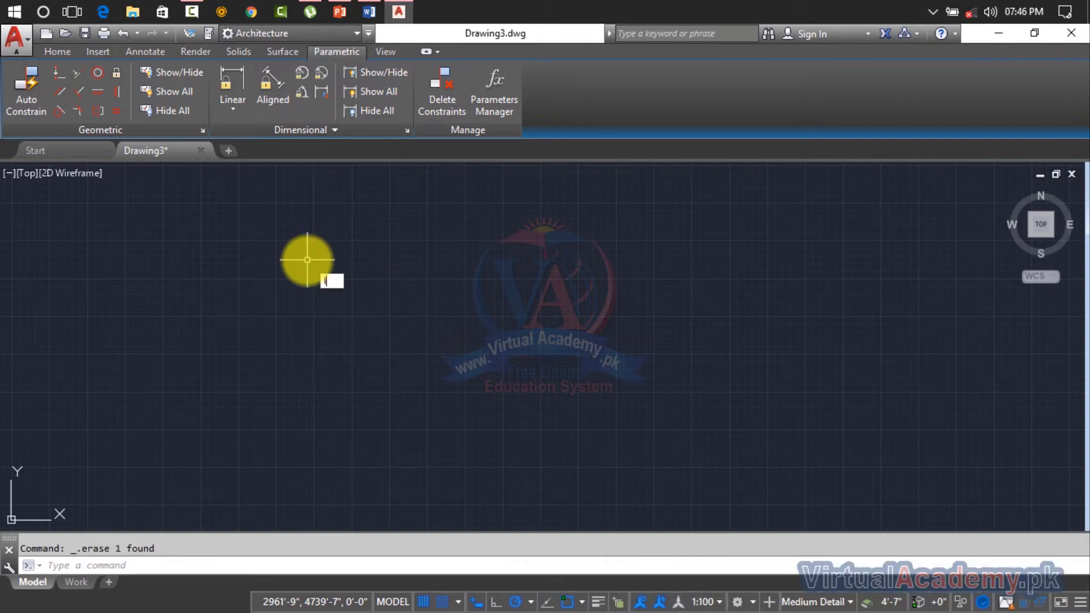
{"action": "key", "text": "Return"}
{"action": "left_click", "coordinate": [315, 233]}
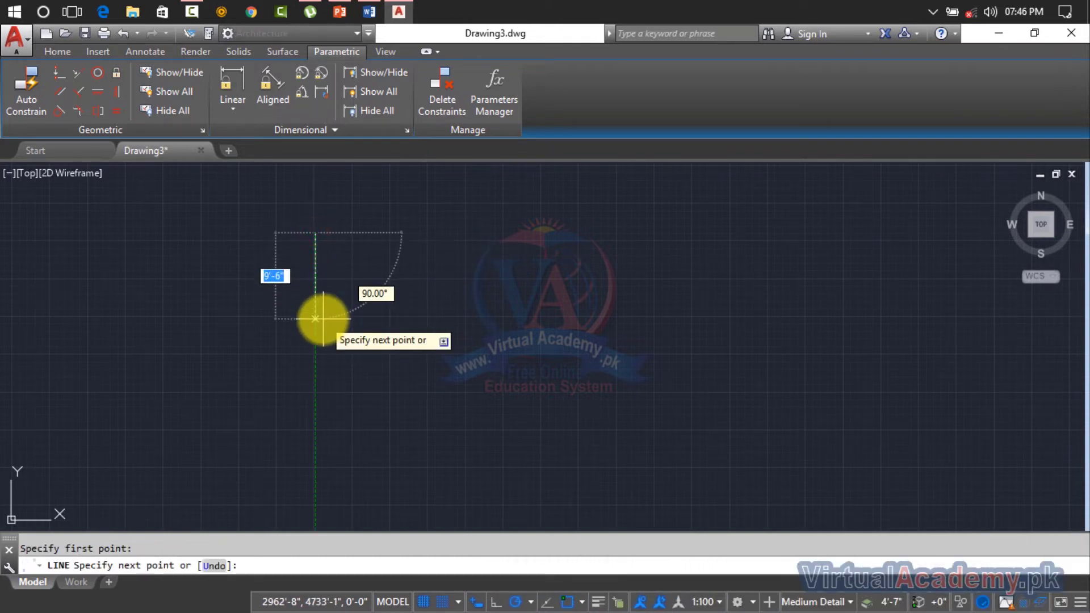
{"action": "type", "text": "20'"}
{"action": "key", "text": "Return"}
{"action": "key", "text": "Return"}
Draw a separate horizontal line 20' long, starting just right of the vertical line's lower end
{"action": "type", "text": "l"}
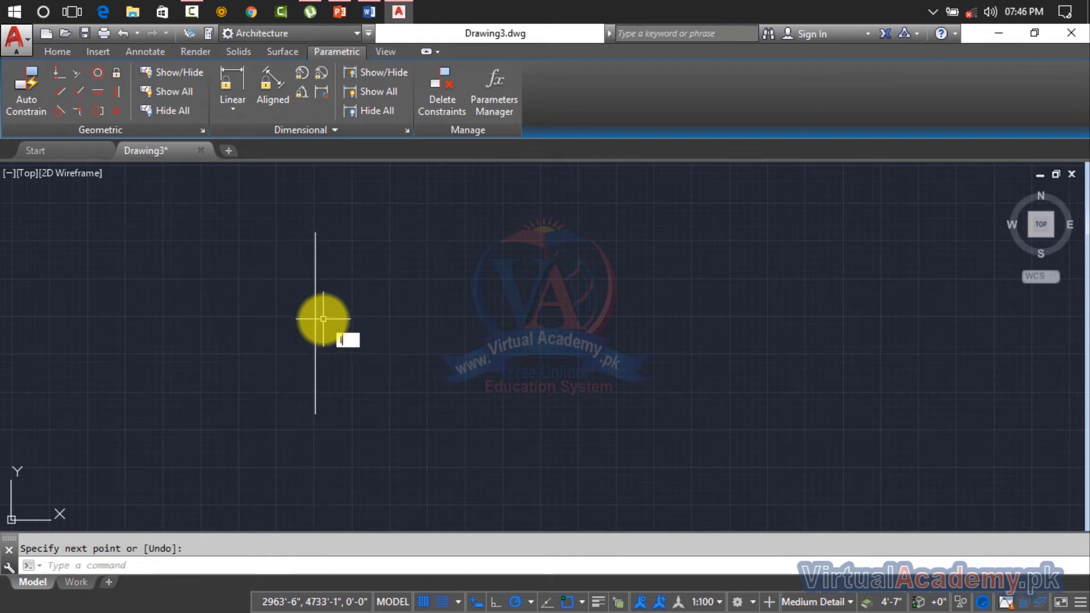
{"action": "key", "text": "Return"}
{"action": "left_click", "coordinate": [334, 405]}
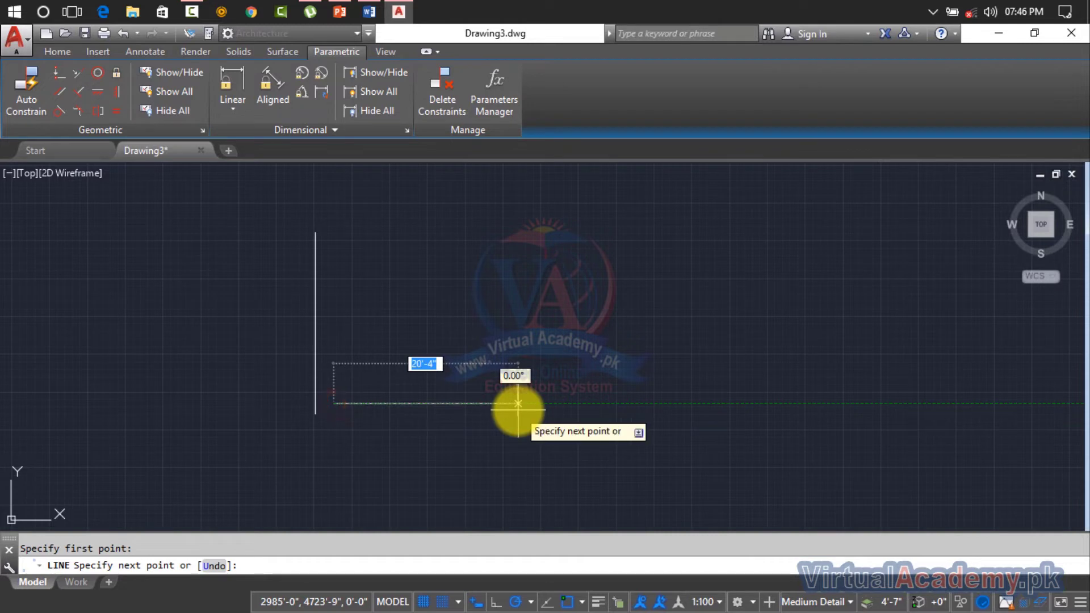
{"action": "type", "text": "20'"}
{"action": "key", "text": "Return"}
{"action": "key", "text": "Return"}
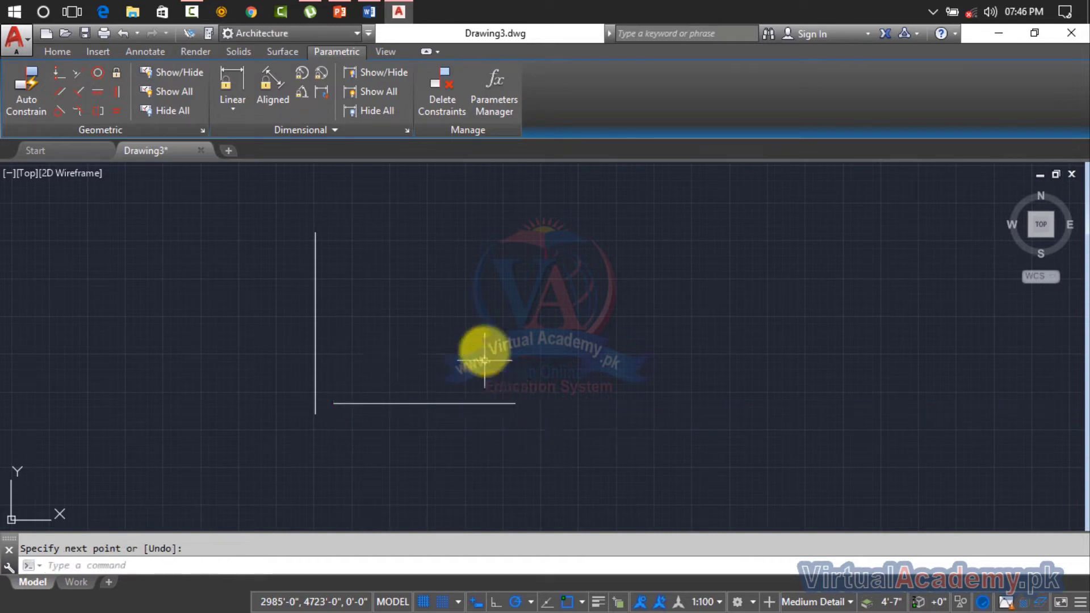
Draw two connected lines forming an L shape, a vertical segment down and a horizontal one right, beside the first lines
{"action": "type", "text": "l"}
{"action": "key", "text": "Return"}
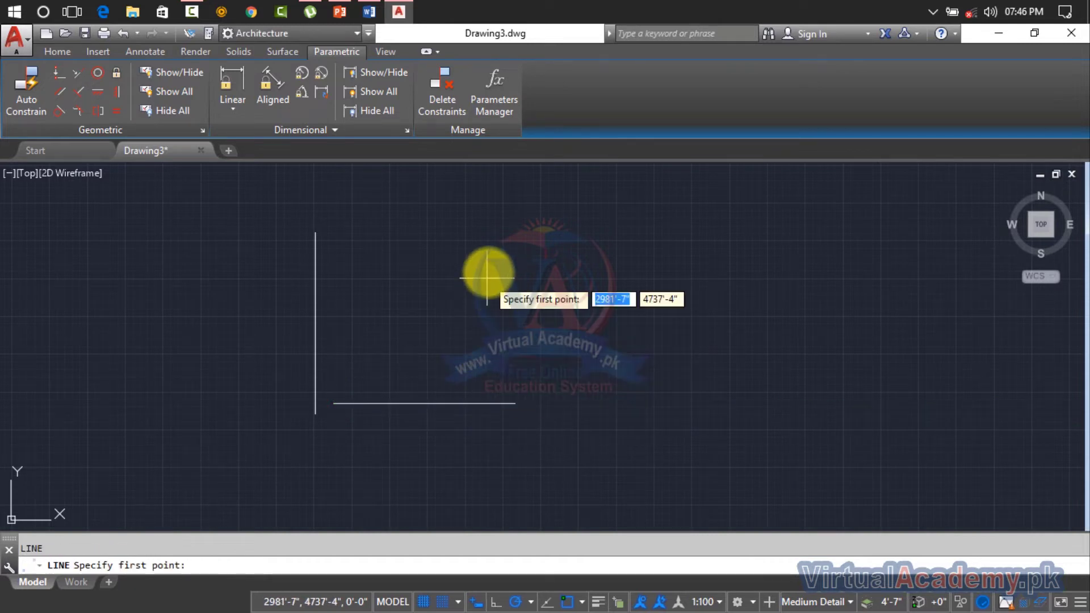
{"action": "left_click", "coordinate": [496, 216]}
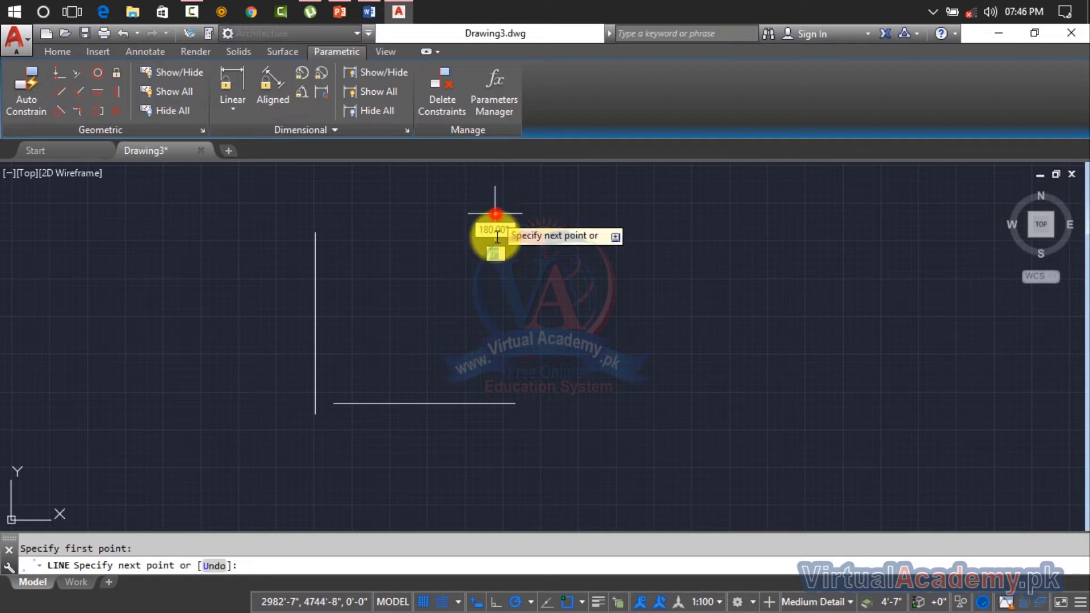
{"action": "left_click", "coordinate": [495, 339]}
{"action": "left_click", "coordinate": [665, 339]}
{"action": "key", "text": "Return"}
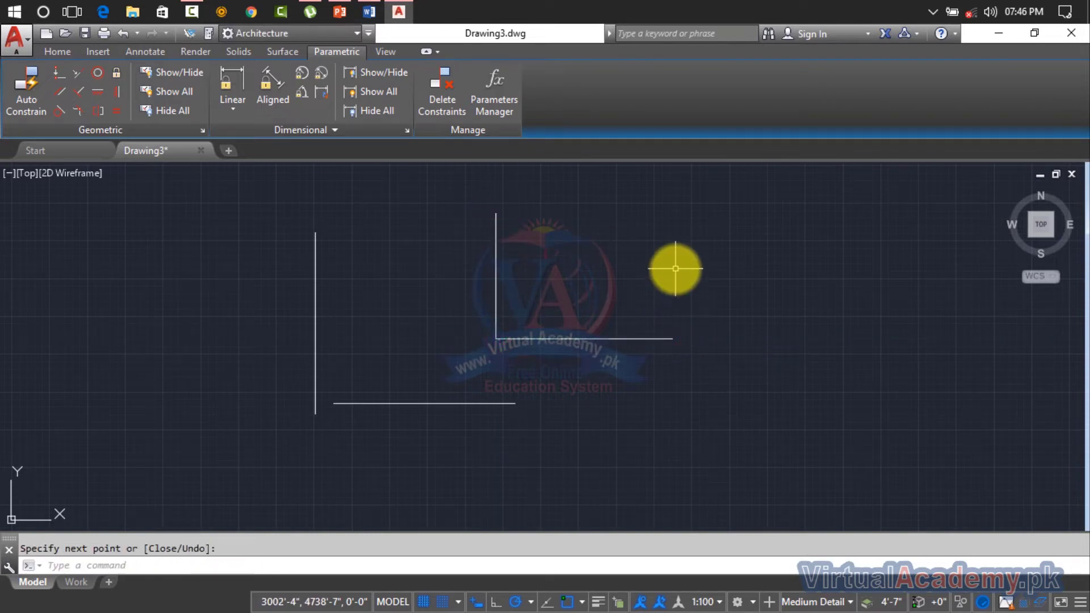
Draw a freehand-sized circle above and to the right of the L-shaped lines
{"action": "middle_click_drag", "start_coordinate": [674, 267], "coordinate": [550, 307]}
{"action": "type", "text": "c"}
{"action": "key", "text": "Return"}
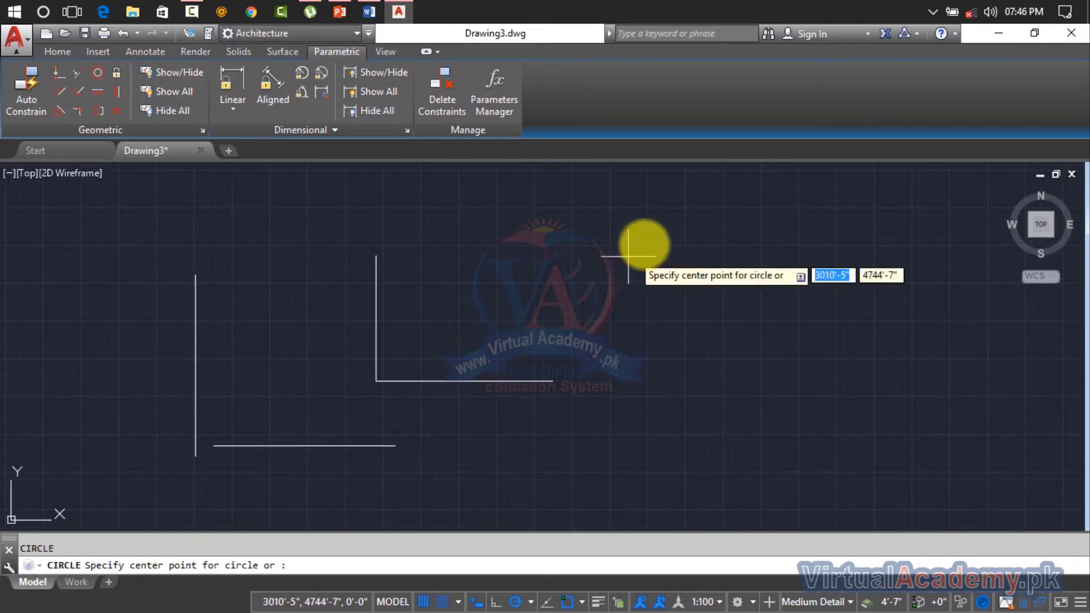
{"action": "left_click", "coordinate": [646, 239]}
{"action": "left_click", "coordinate": [691, 268]}
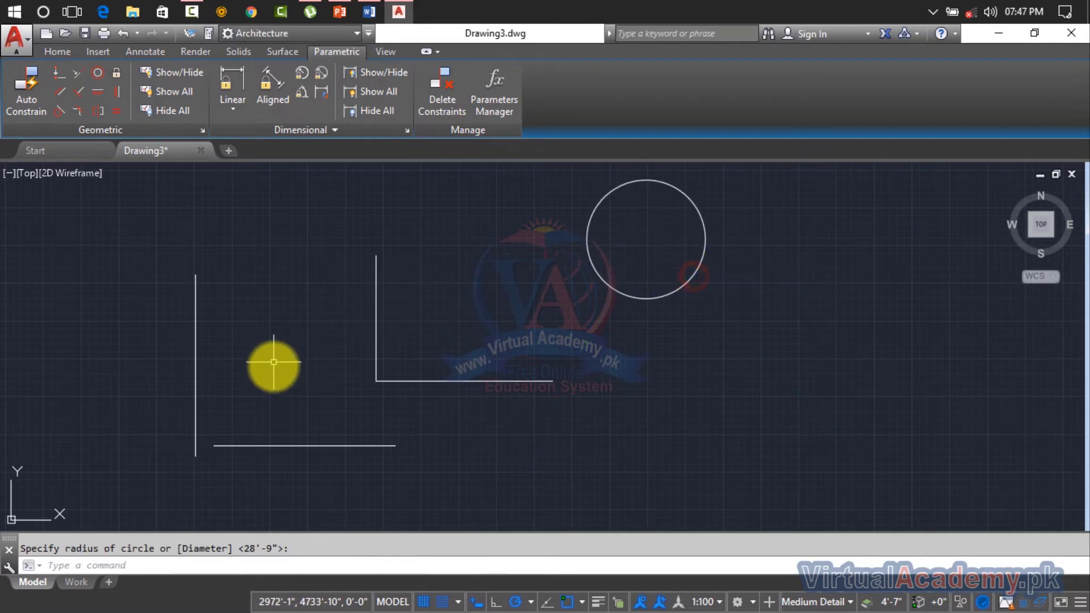
Add a linear dimensional constraint between the endpoints of the separate horizontal line, placed below it, accepting its default text
{"action": "middle_click_drag", "start_coordinate": [344, 361], "coordinate": [518, 311]}
{"action": "scroll", "coordinate": [477, 307], "scroll_direction": "up", "scroll_amount": 2}
{"action": "scroll", "coordinate": [465, 302], "scroll_direction": "up", "scroll_amount": 2}
{"action": "scroll", "coordinate": [419, 290], "scroll_direction": "down", "scroll_amount": 4}
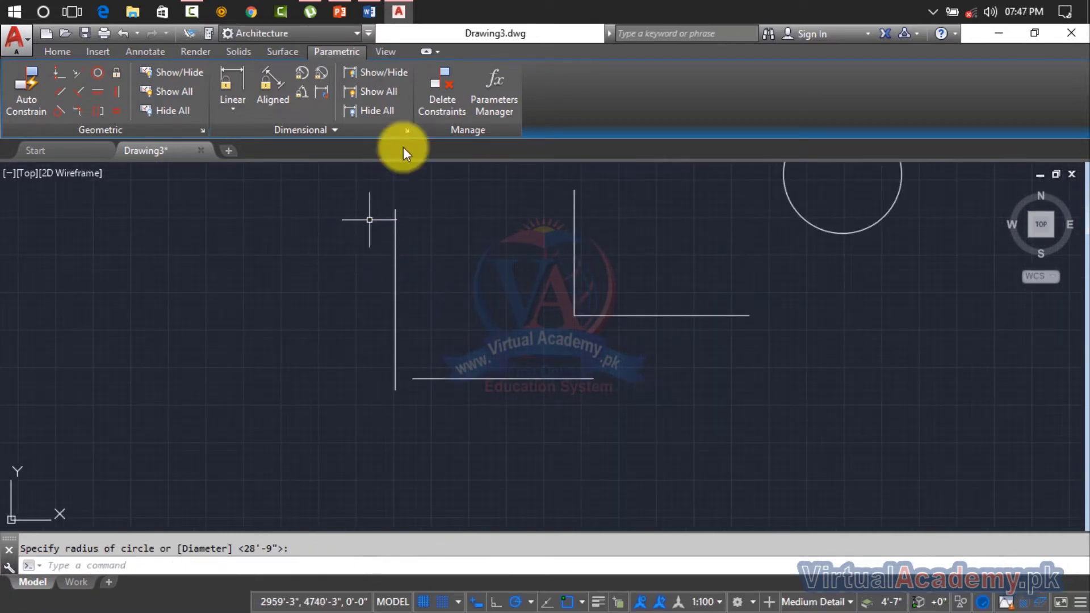
{"action": "left_click", "coordinate": [222, 104]}
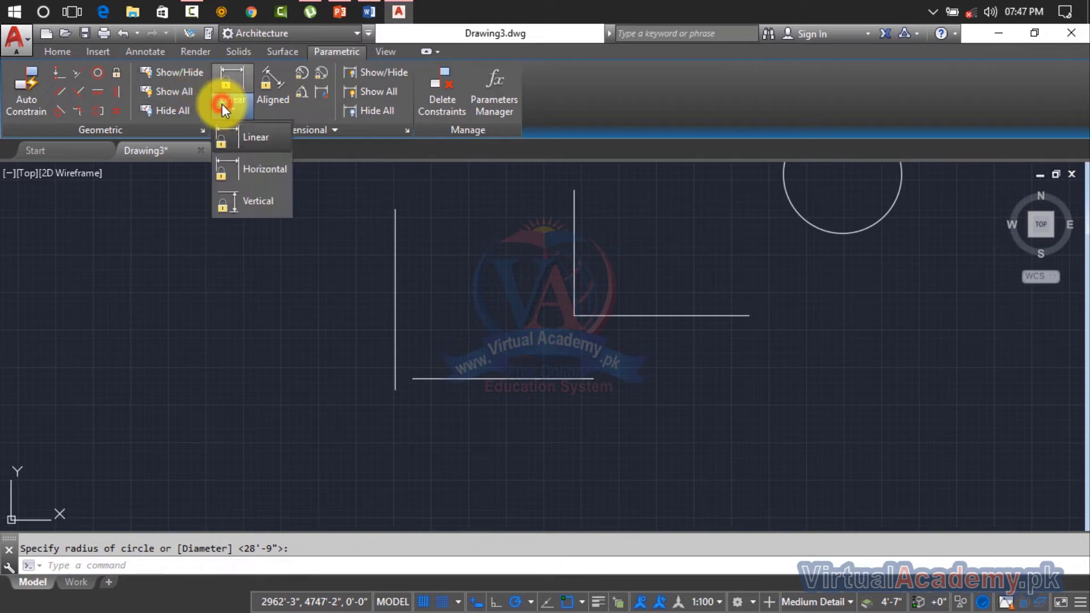
{"action": "left_click", "coordinate": [246, 142]}
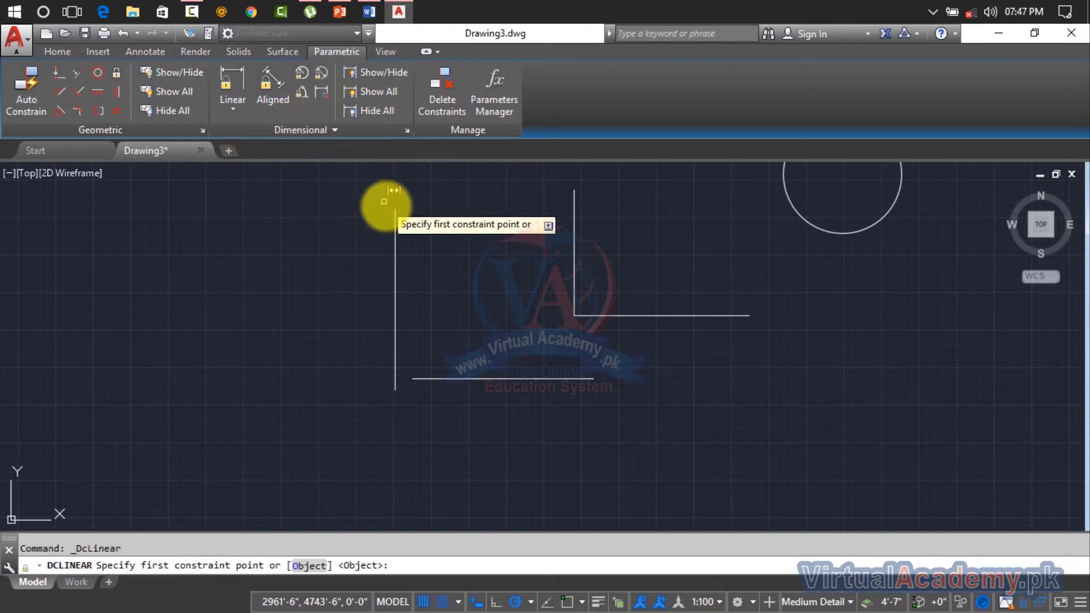
{"action": "left_click", "coordinate": [411, 380]}
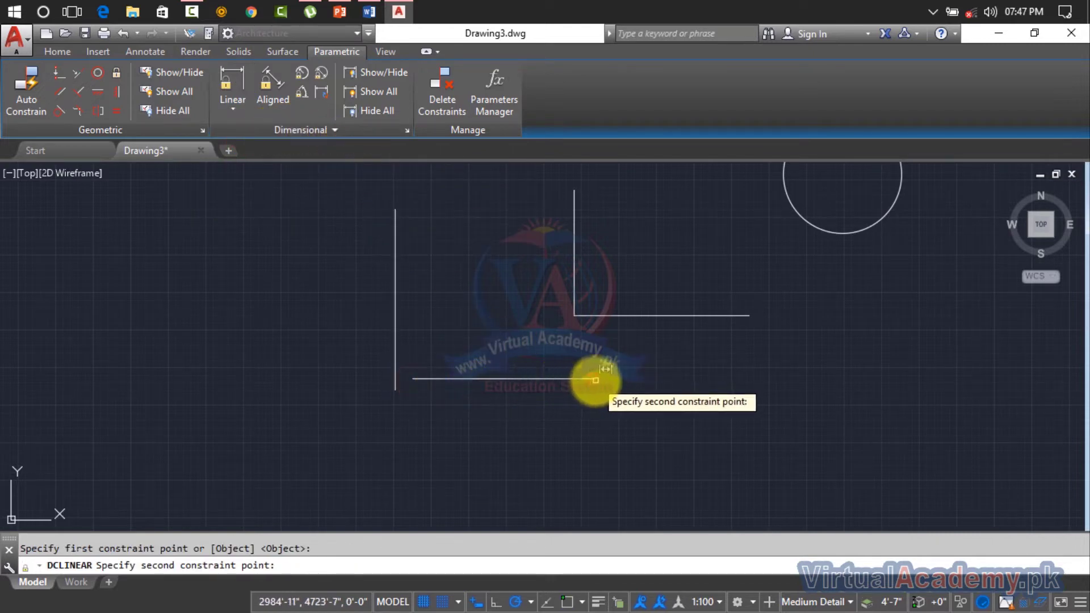
{"action": "left_click", "coordinate": [594, 380]}
{"action": "left_click", "coordinate": [593, 417]}
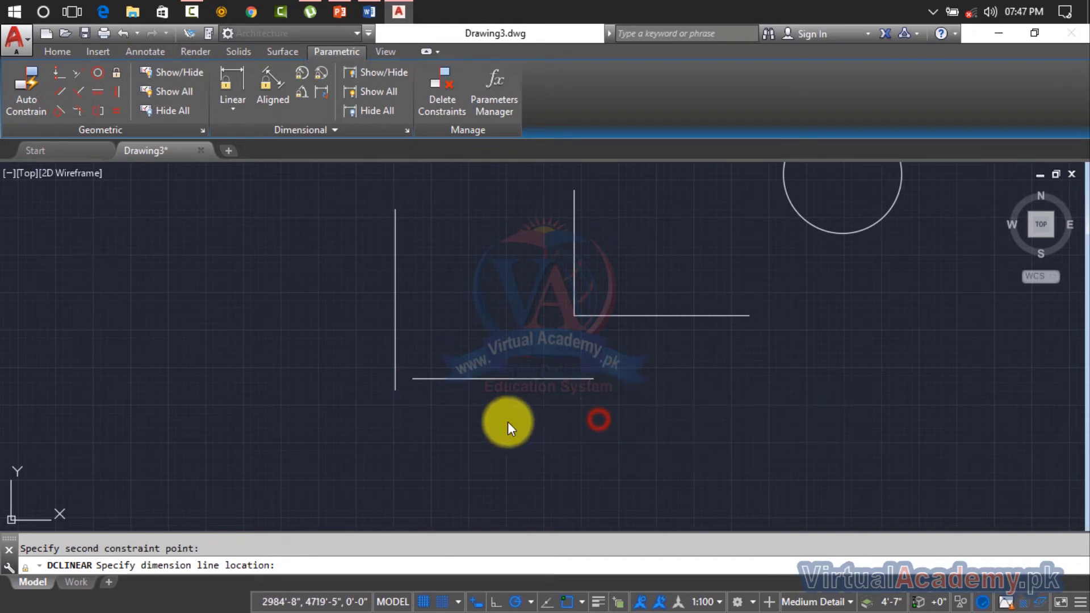
{"action": "scroll", "coordinate": [474, 404], "scroll_direction": "up", "scroll_amount": 2}
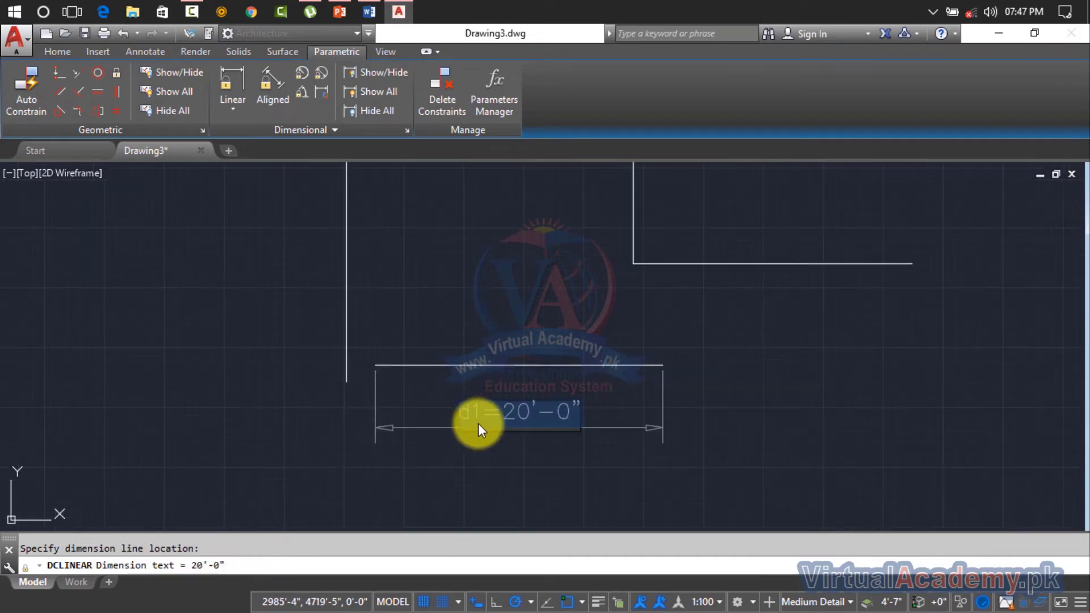
{"action": "key", "text": "Return"}
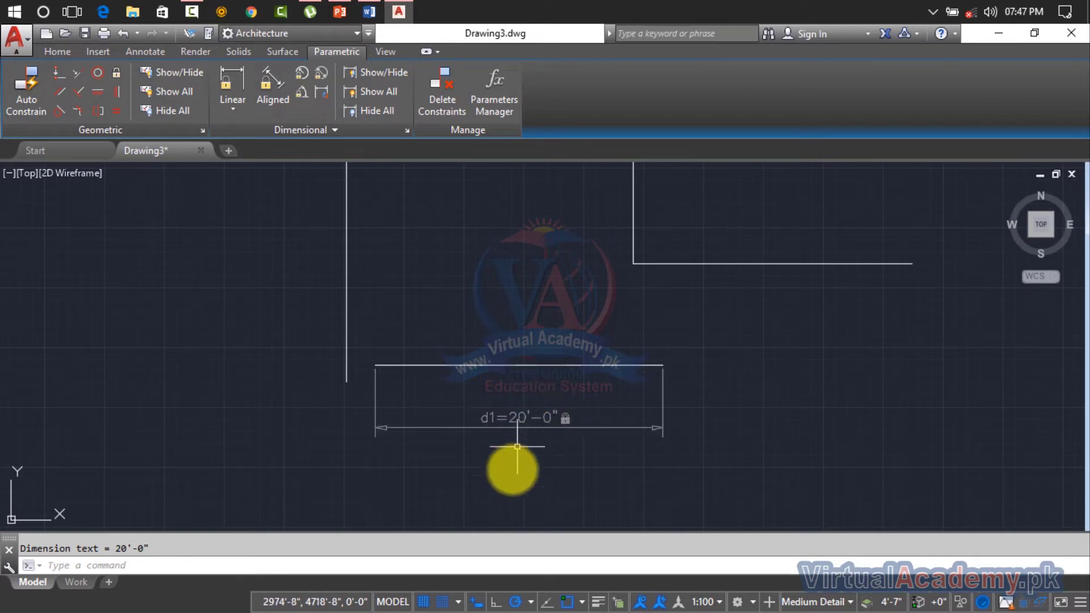
Examine how the horizontal line's dimensional constraint text is displayed at different zoom levels
{"action": "scroll", "coordinate": [514, 448], "scroll_direction": "up", "scroll_amount": 4}
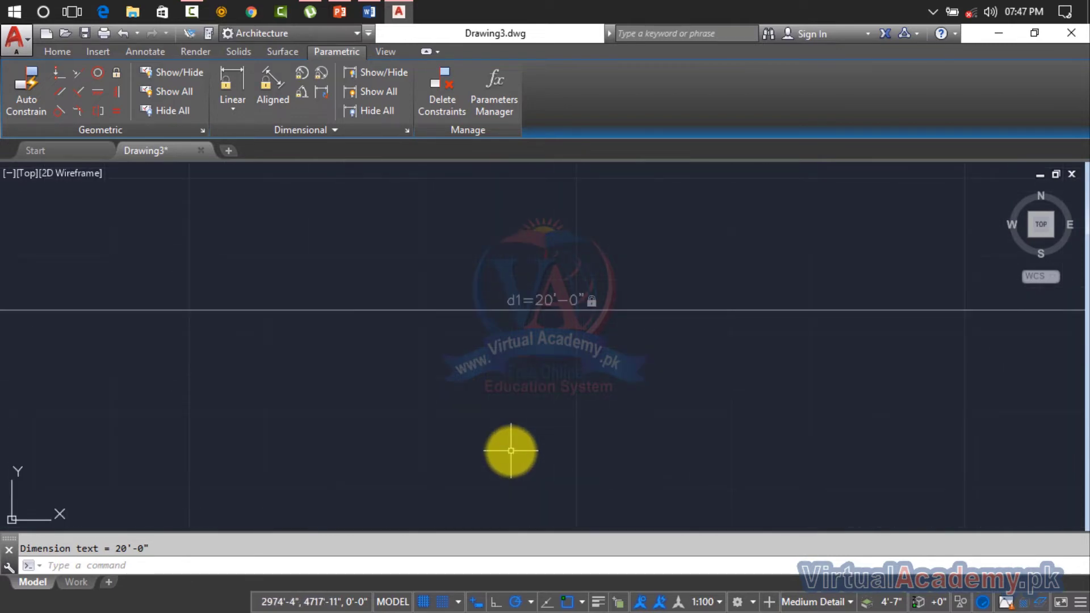
{"action": "scroll", "coordinate": [512, 450], "scroll_direction": "up", "scroll_amount": 4}
{"action": "scroll", "coordinate": [562, 378], "scroll_direction": "down", "scroll_amount": 4}
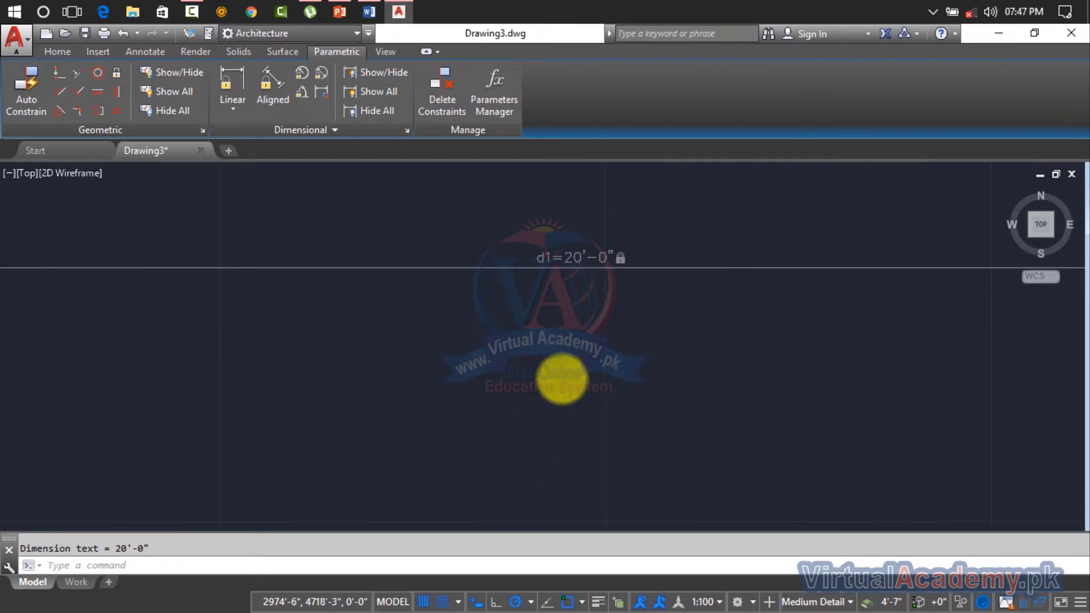
{"action": "scroll", "coordinate": [562, 378], "scroll_direction": "down", "scroll_amount": 8}
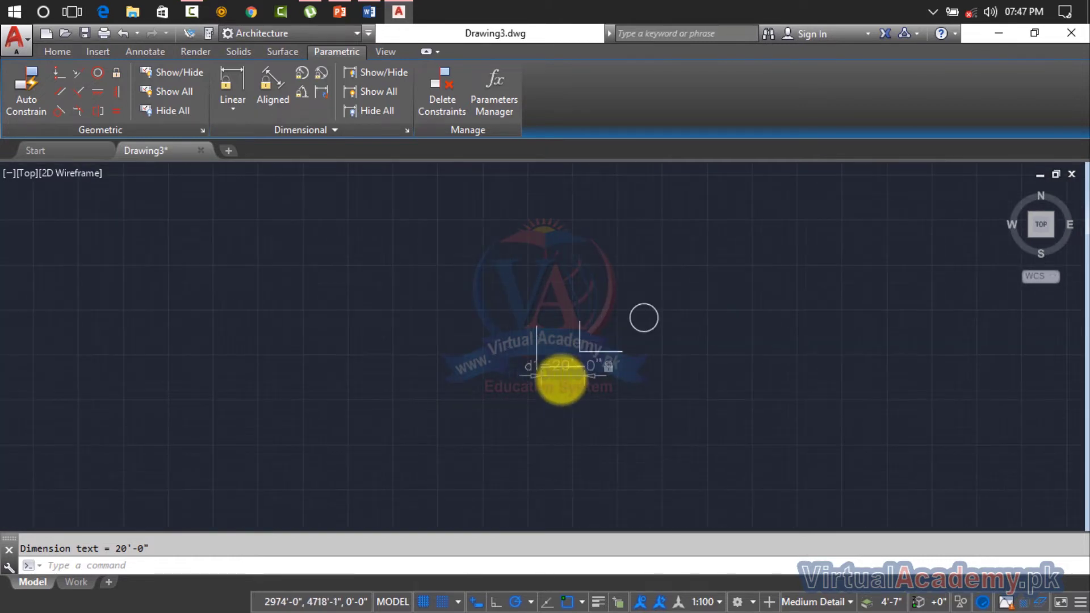
{"action": "scroll", "coordinate": [561, 379], "scroll_direction": "down", "scroll_amount": 3}
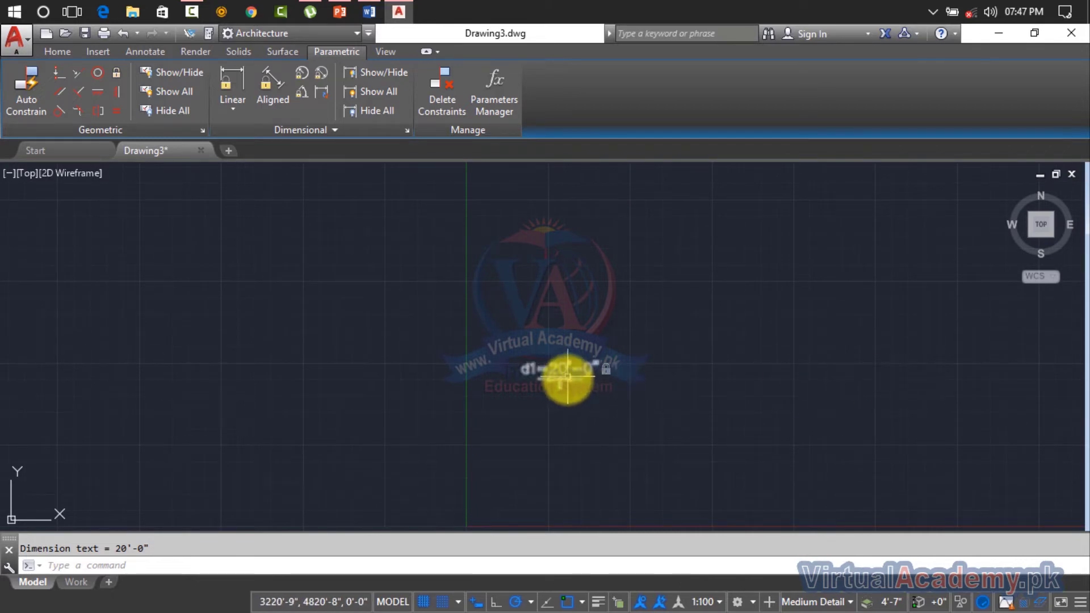
{"action": "scroll", "coordinate": [516, 262], "scroll_direction": "up", "scroll_amount": 3}
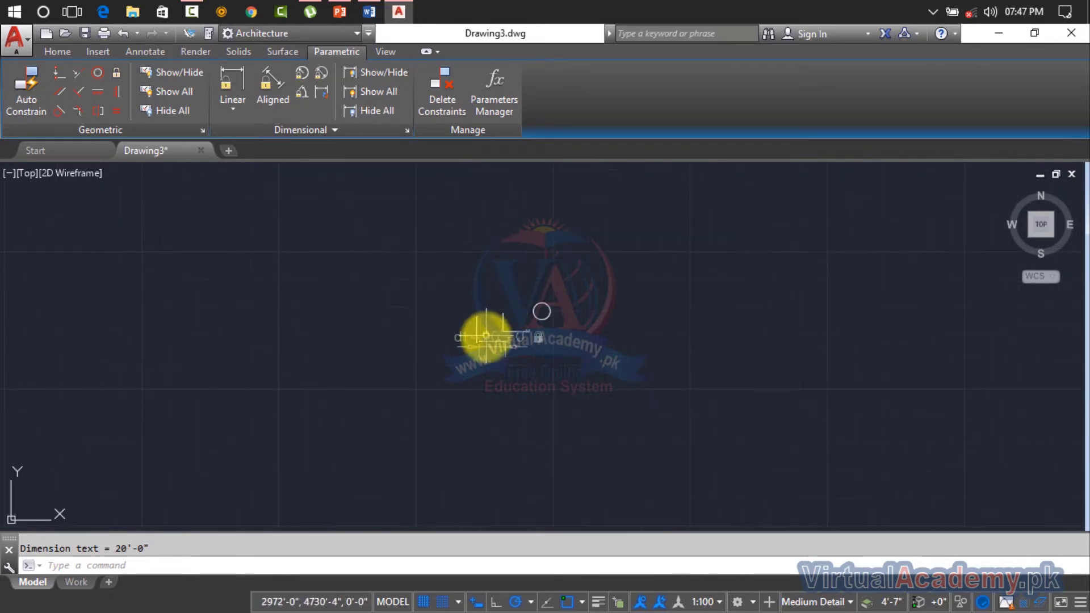
{"action": "scroll", "coordinate": [486, 336], "scroll_direction": "up", "scroll_amount": 8}
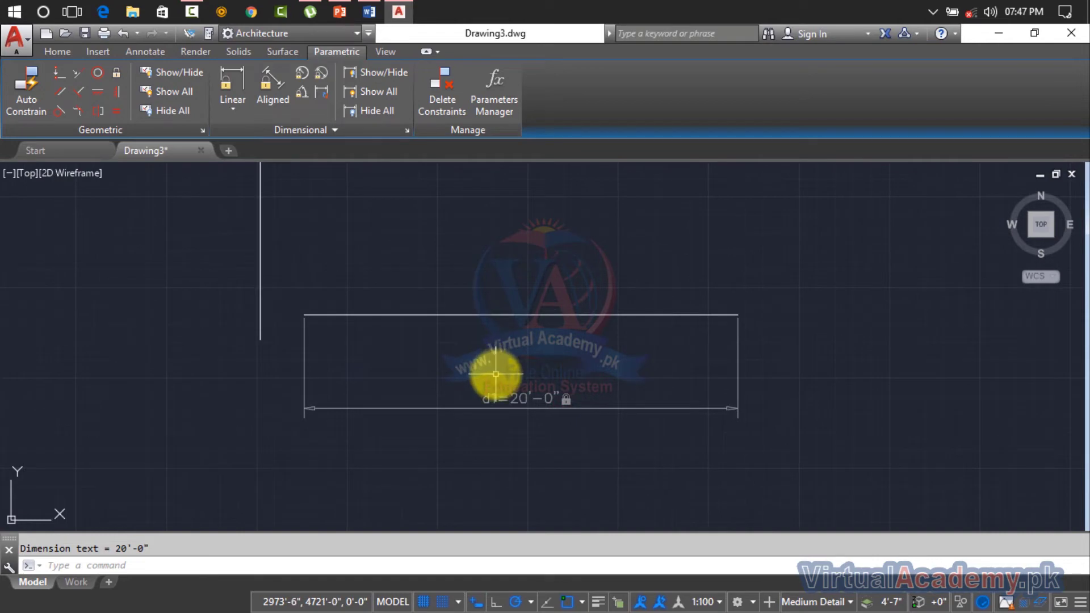
{"action": "scroll", "coordinate": [495, 374], "scroll_direction": "up", "scroll_amount": 2}
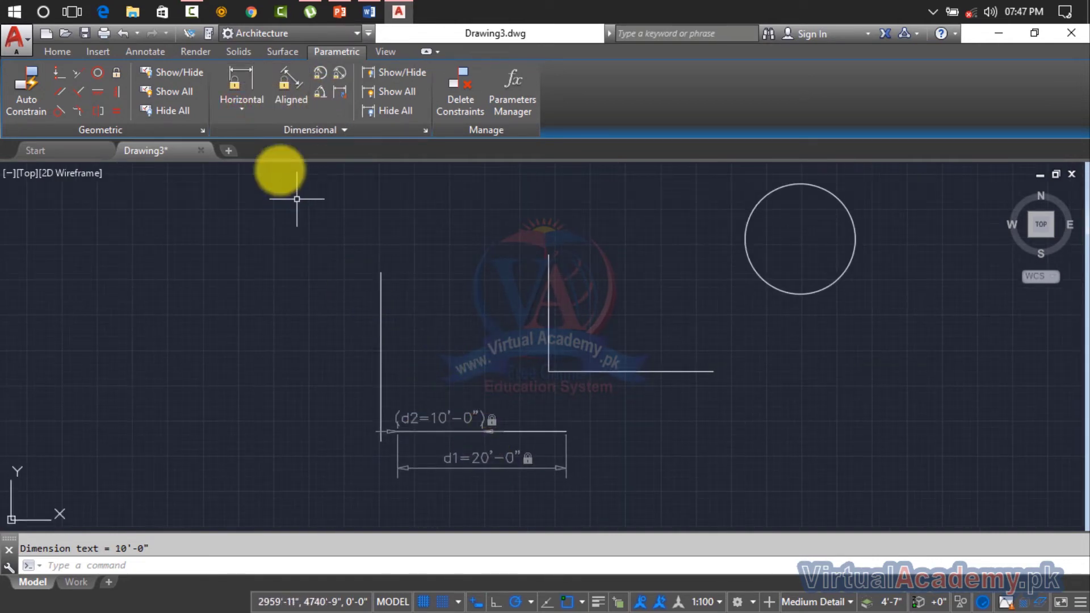
Add a vertical dimensional constraint between the endpoints of the separate vertical line, placed to its left, accepting its default text
{"action": "left_click", "coordinate": [237, 114]}
{"action": "left_click", "coordinate": [251, 204]}
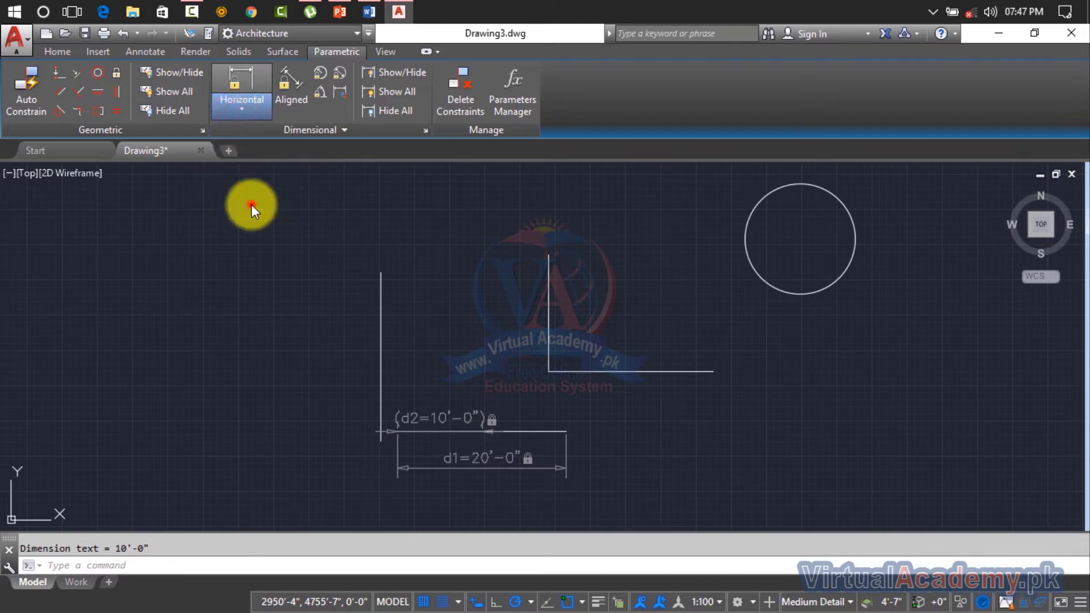
{"action": "left_click", "coordinate": [380, 273]}
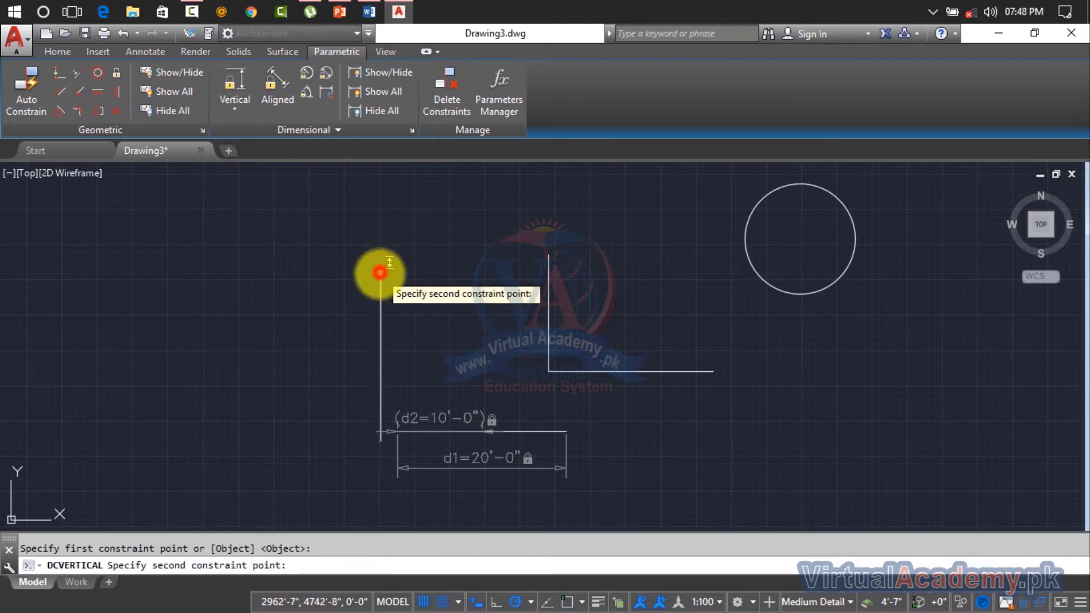
{"action": "left_click", "coordinate": [381, 439]}
{"action": "left_click", "coordinate": [350, 433]}
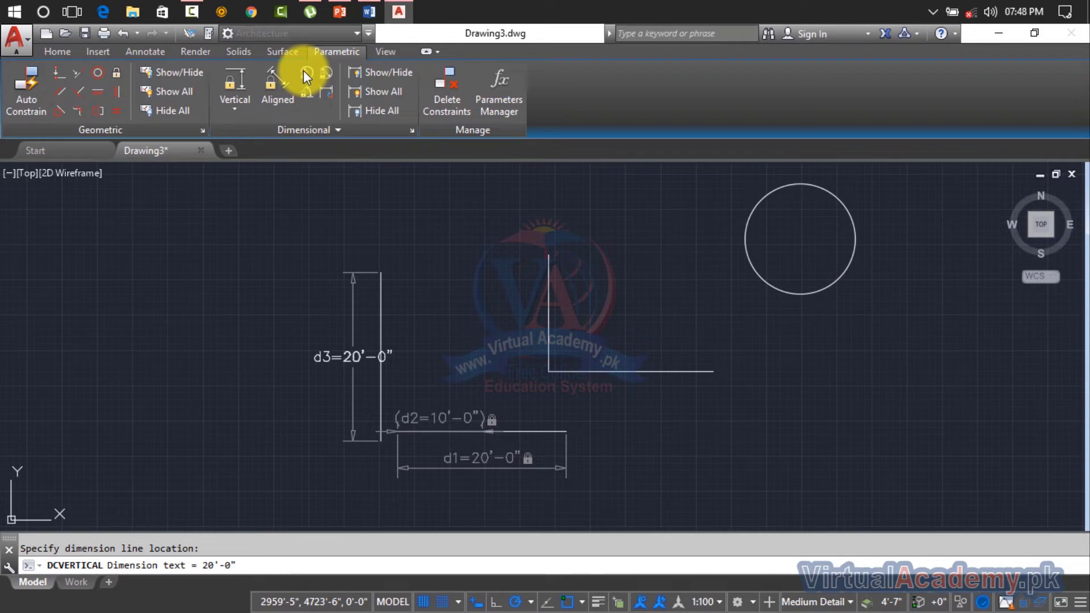
{"action": "left_click", "coordinate": [500, 315]}
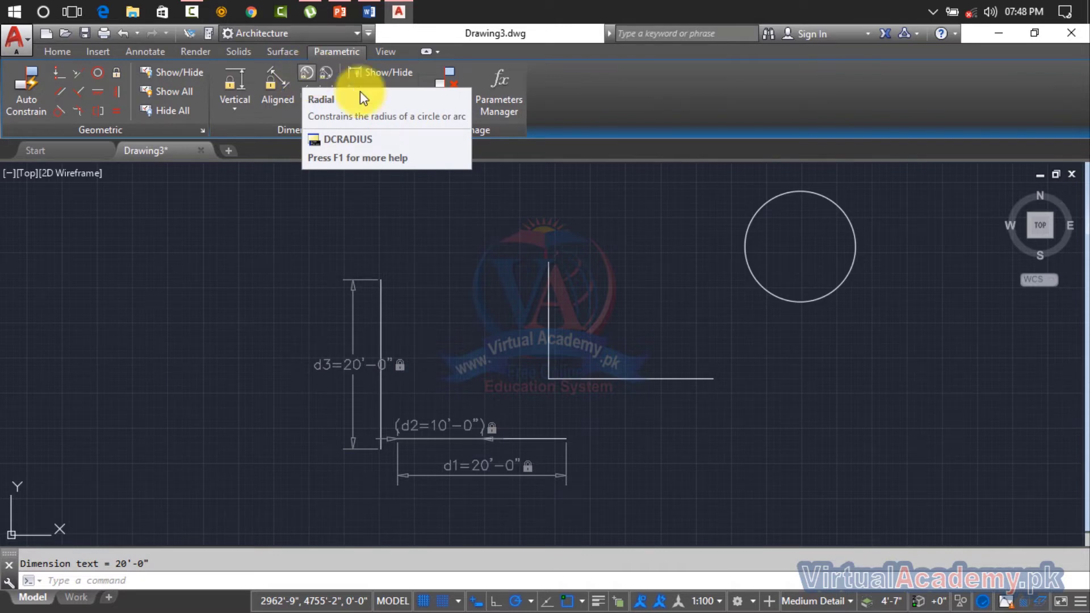
Draw a three-point arc with a radius of about 11'-7" above the L-shaped lines
{"action": "middle_click_drag", "start_coordinate": [538, 195], "coordinate": [434, 292]}
{"action": "type", "text": "a"}
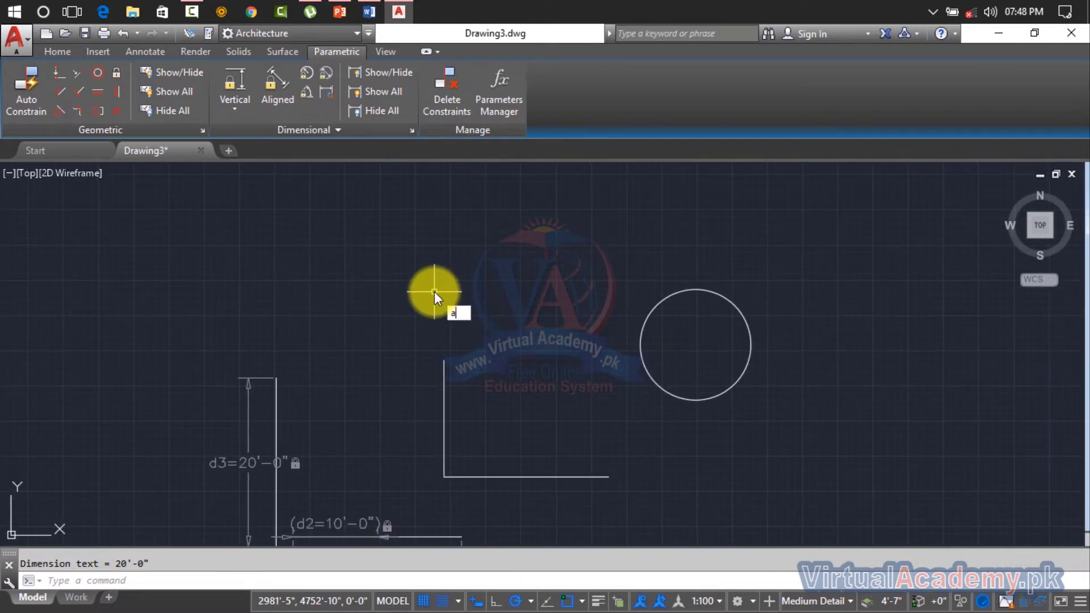
{"action": "key", "text": "Return"}
{"action": "left_click", "coordinate": [403, 253]}
{"action": "left_click", "coordinate": [440, 202]}
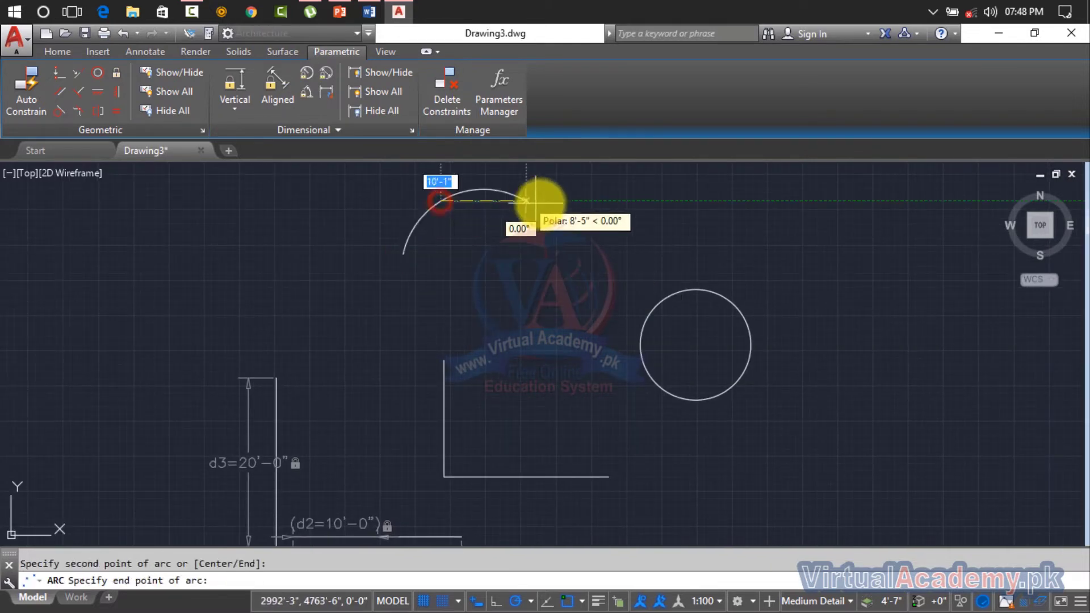
{"action": "left_click", "coordinate": [555, 201]}
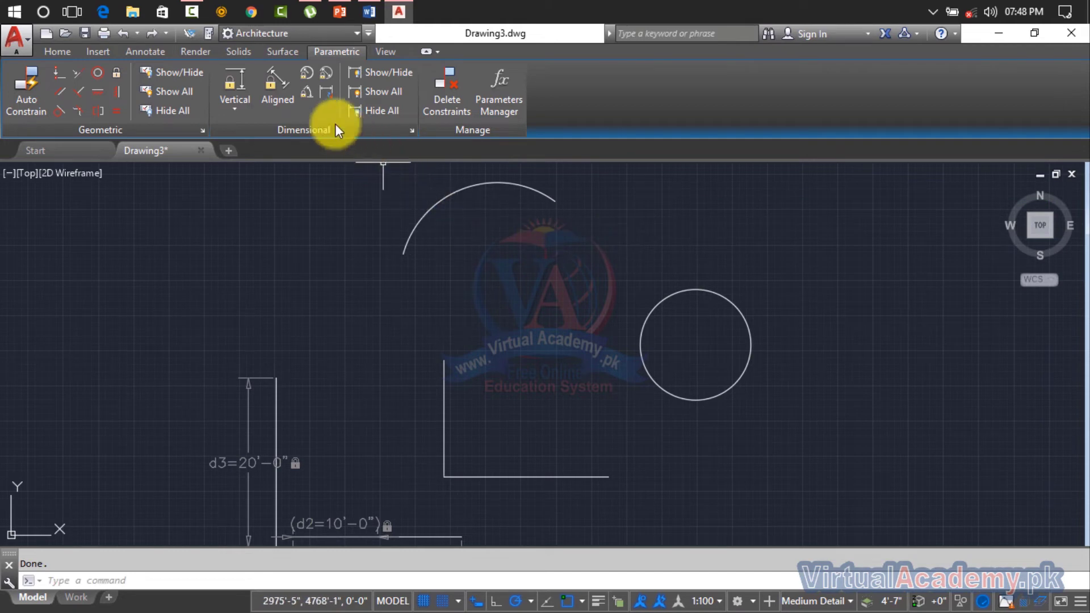
Add a radial dimensional constraint to the arc, placed inside its curve, accepting its default text
{"action": "left_click", "coordinate": [309, 74]}
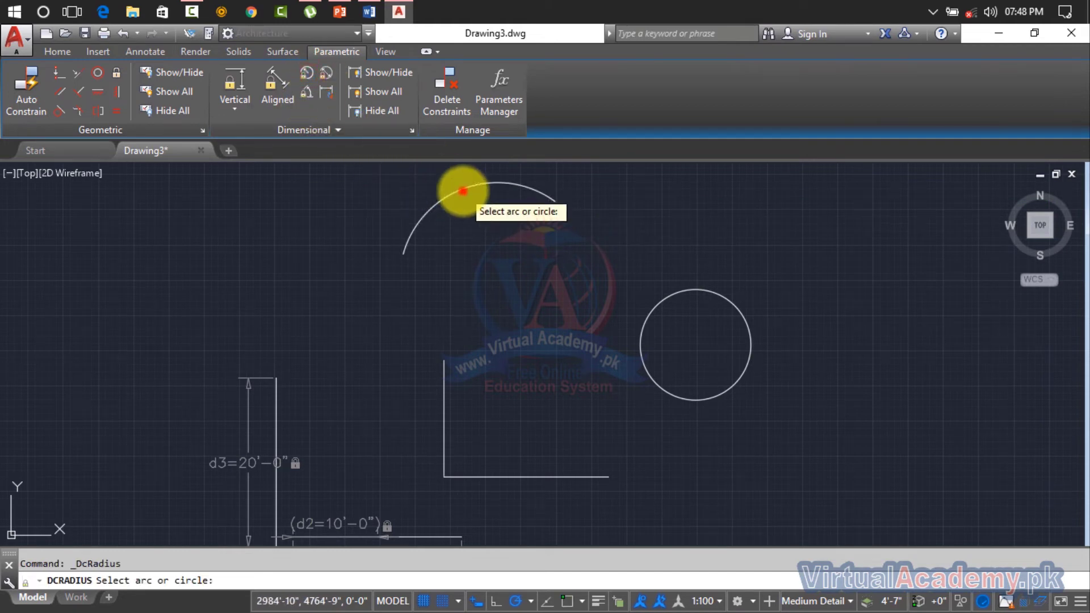
{"action": "left_click", "coordinate": [463, 189]}
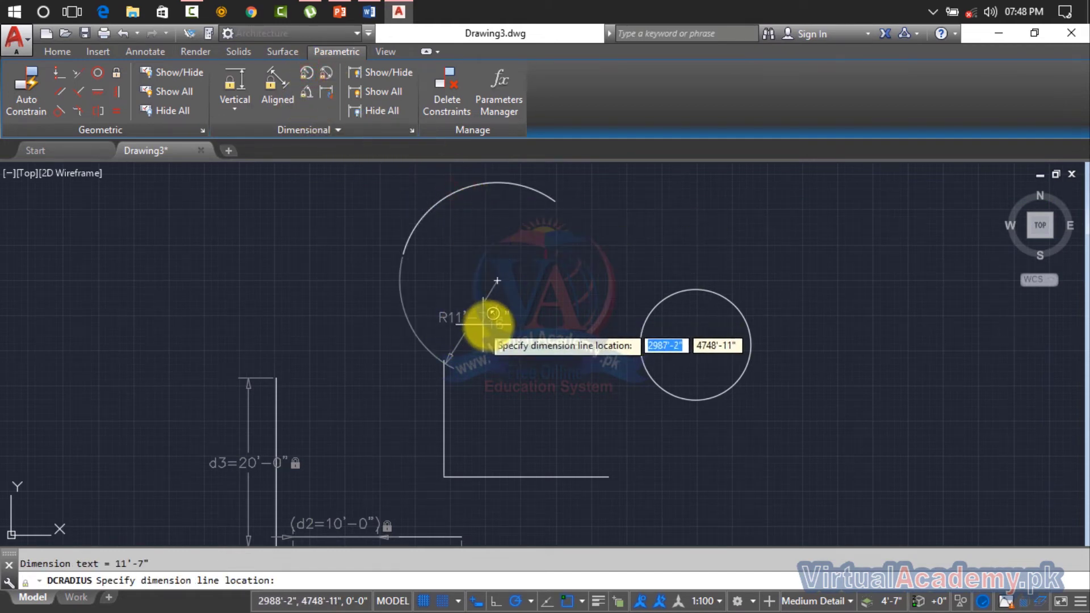
{"action": "left_click", "coordinate": [536, 293]}
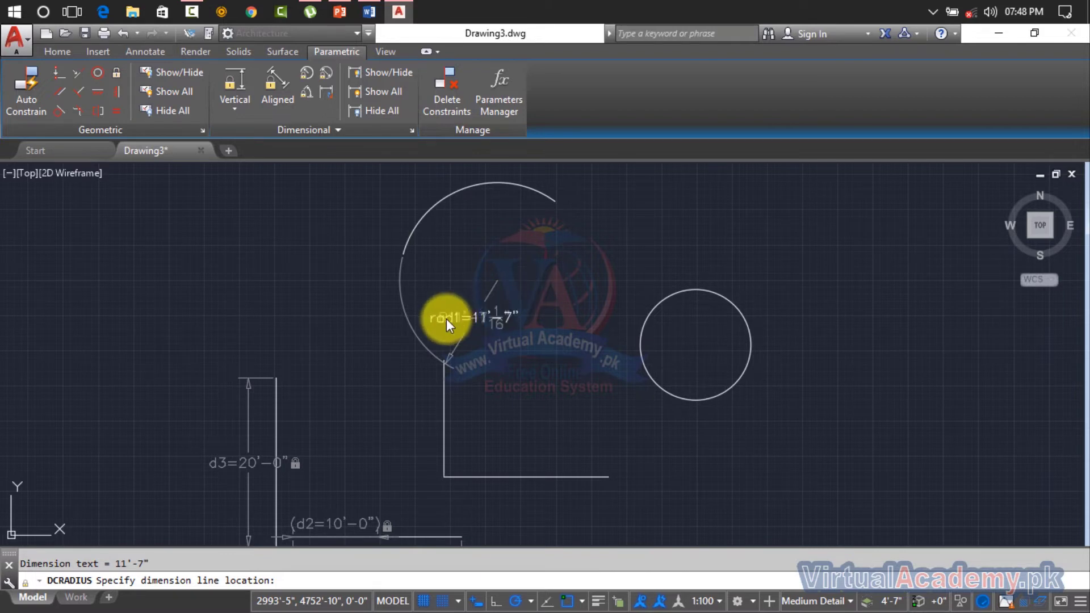
{"action": "scroll", "coordinate": [446, 318], "scroll_direction": "up", "scroll_amount": 4}
{"action": "left_click", "coordinate": [674, 355]}
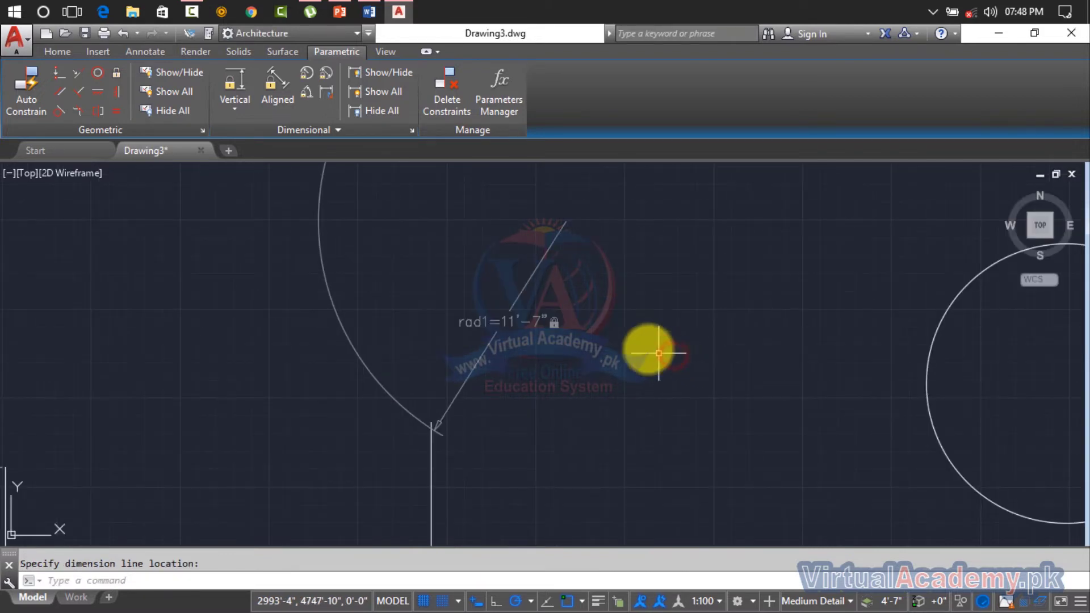
Add a diameter dimensional constraint to the circle, placed inside it, accepting its default text
{"action": "scroll", "coordinate": [496, 314], "scroll_direction": "down", "scroll_amount": 6}
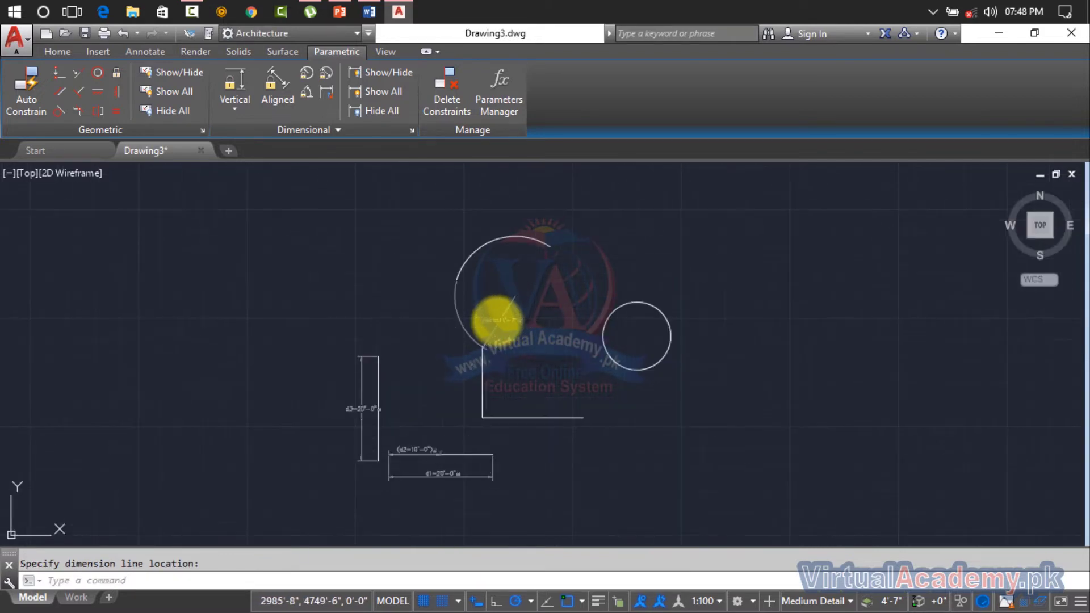
{"action": "scroll", "coordinate": [499, 316], "scroll_direction": "up", "scroll_amount": 2}
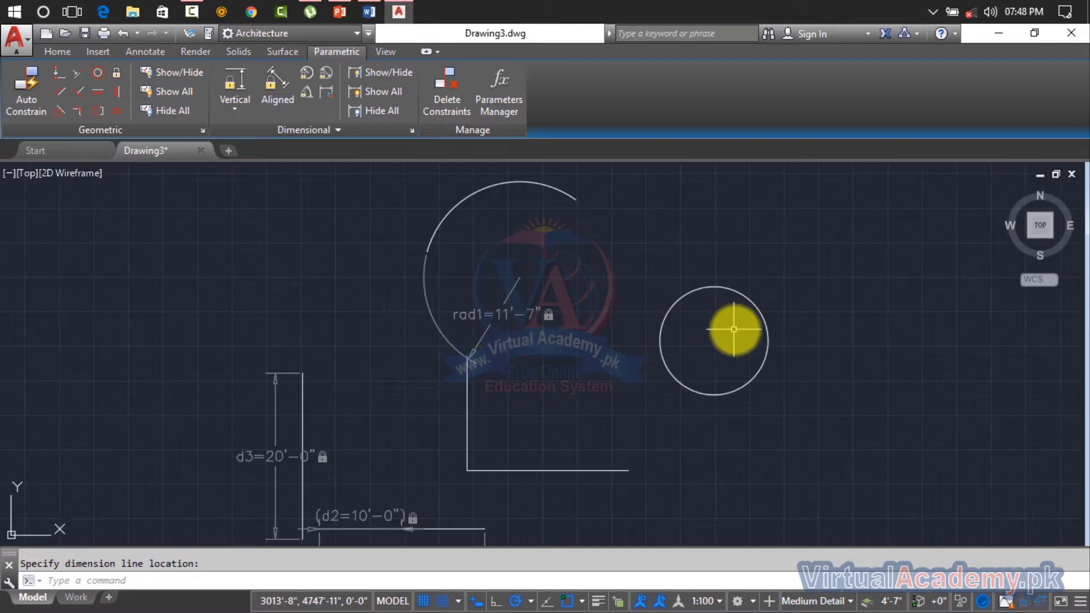
{"action": "left_click", "coordinate": [325, 77]}
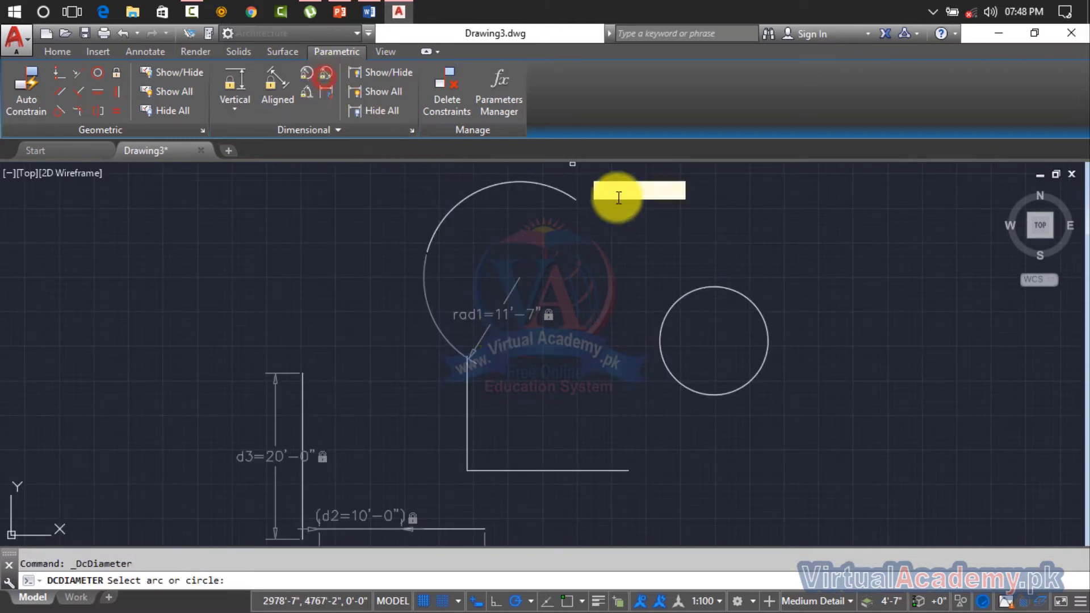
{"action": "left_click", "coordinate": [714, 287]}
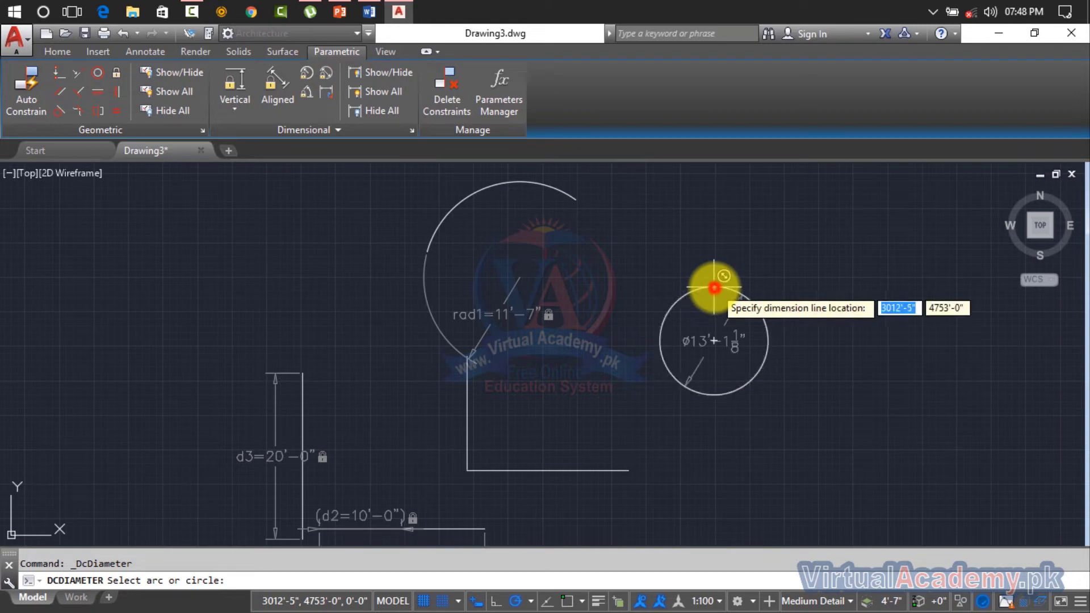
{"action": "left_click", "coordinate": [718, 362]}
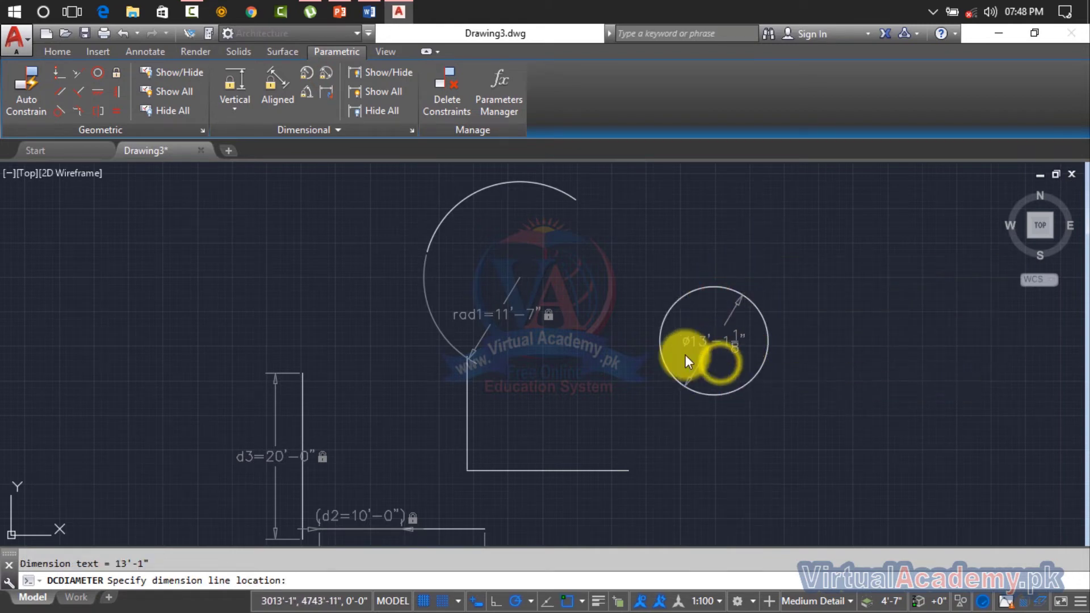
{"action": "scroll", "coordinate": [687, 346], "scroll_direction": "up", "scroll_amount": 3}
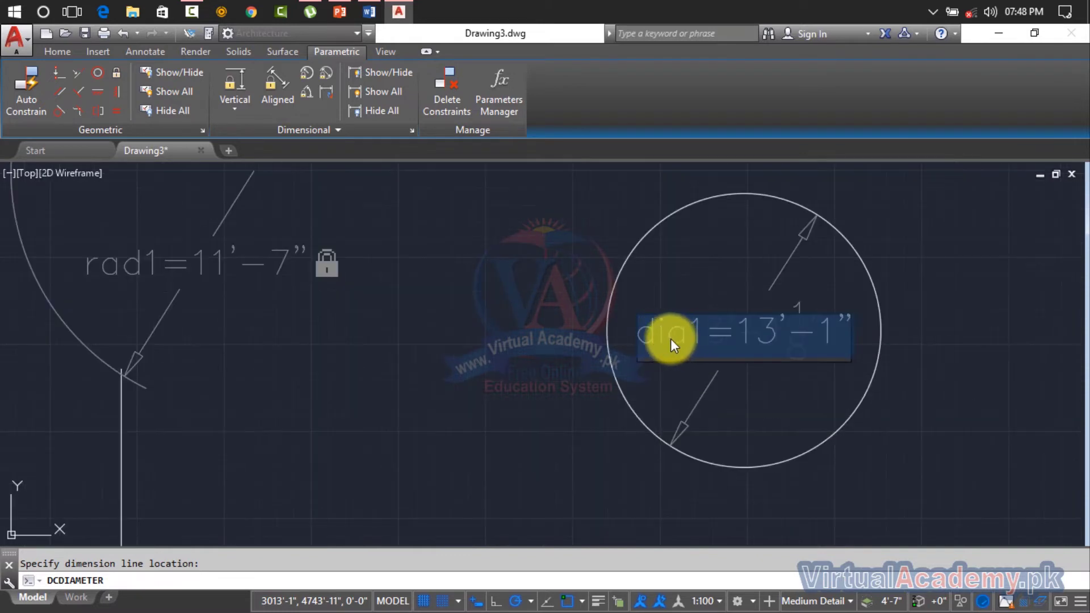
{"action": "left_click", "coordinate": [764, 384]}
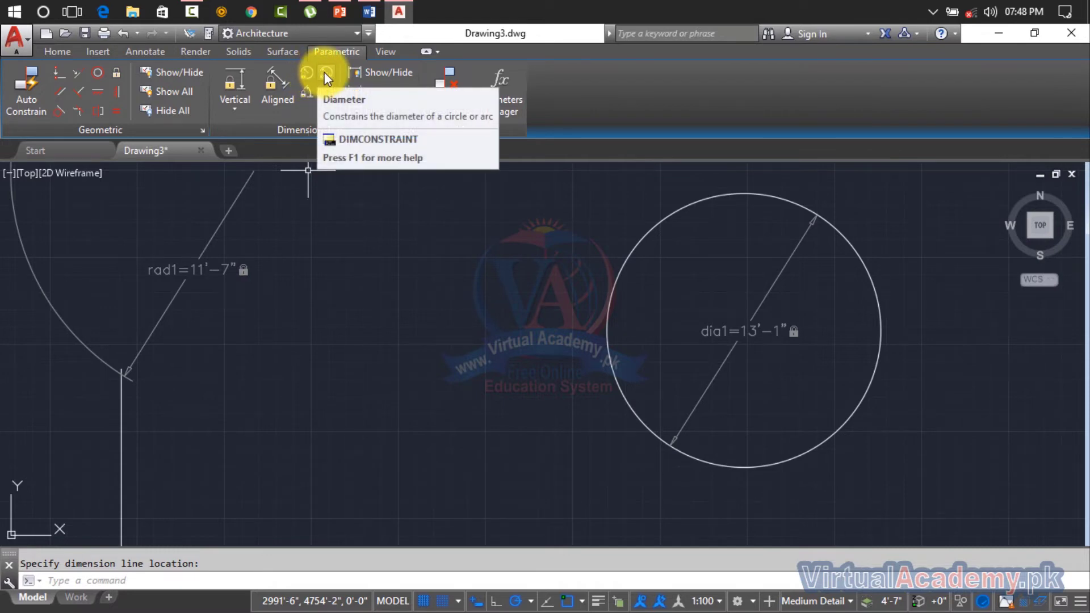
Add an angular dimensional constraint between the vertical and horizontal segments of the L shape, placed inside the corner with its default text
{"action": "scroll", "coordinate": [323, 193], "scroll_direction": "down", "scroll_amount": 3}
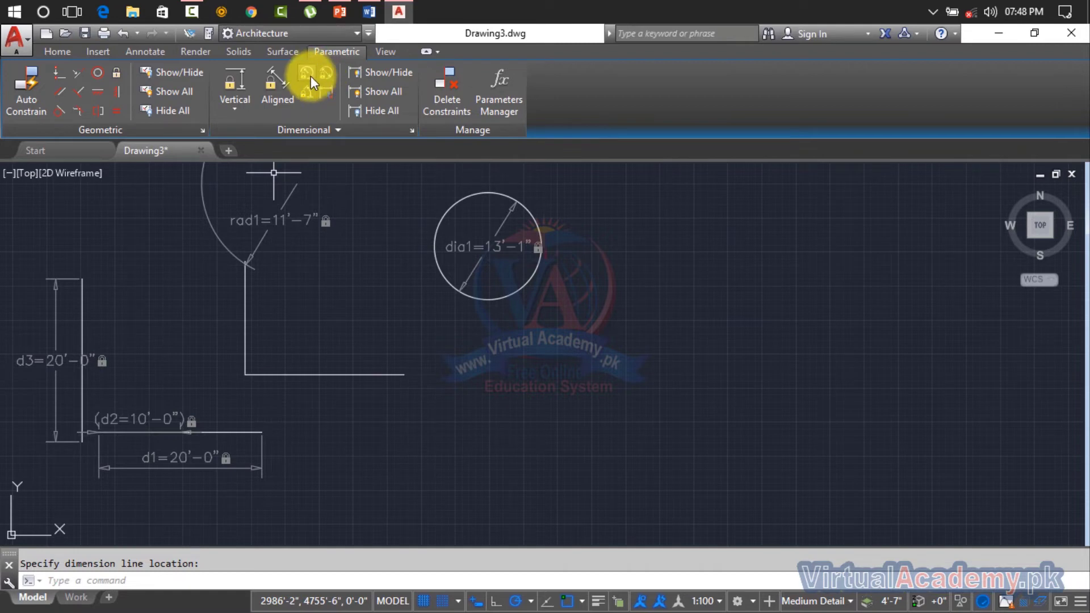
{"action": "left_click", "coordinate": [308, 91]}
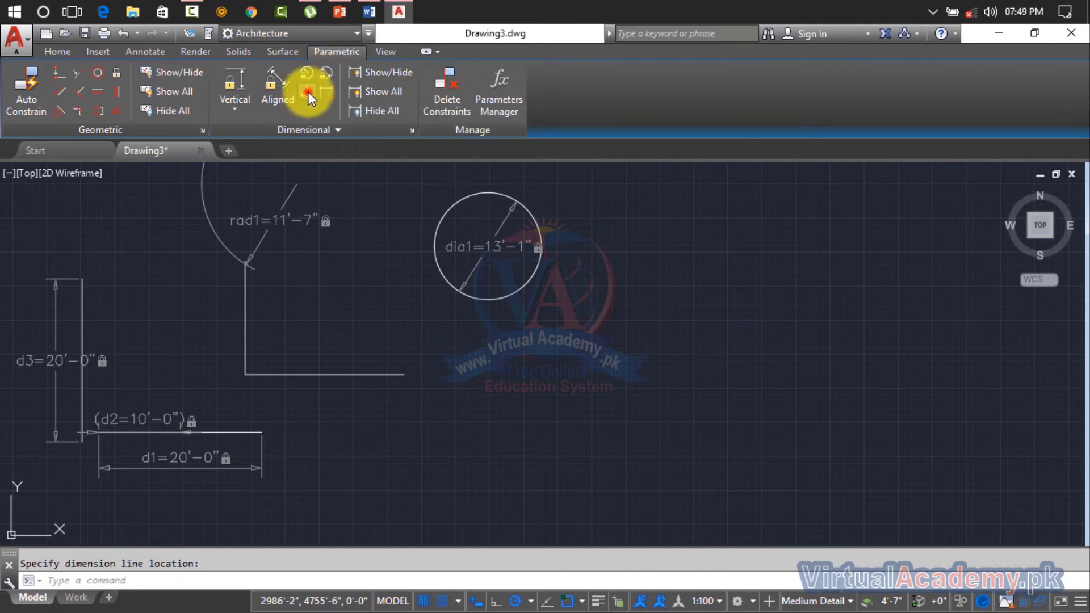
{"action": "left_click", "coordinate": [245, 328]}
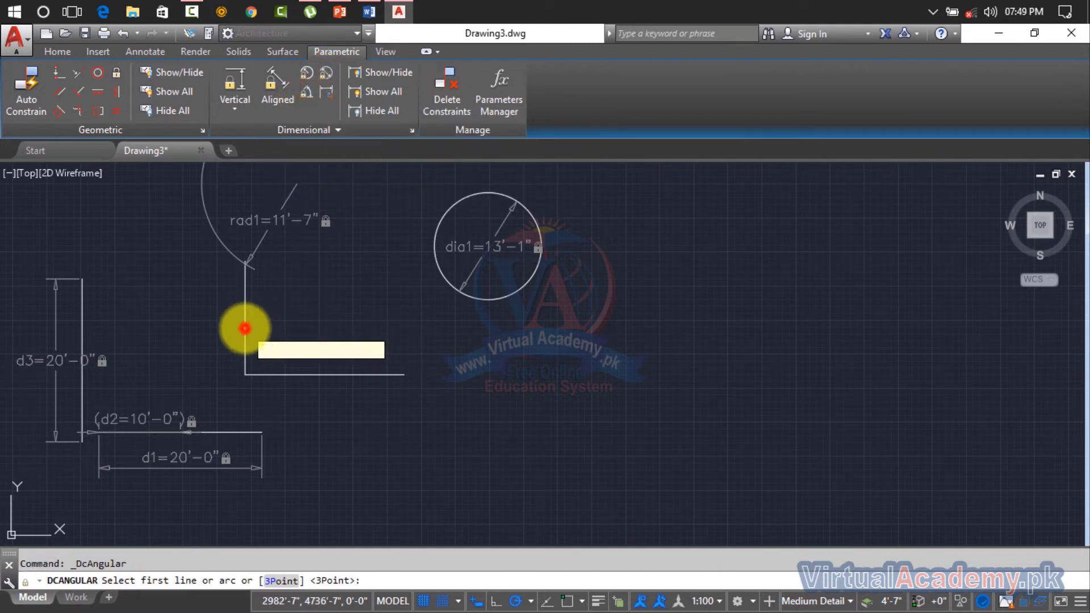
{"action": "left_click", "coordinate": [282, 374]}
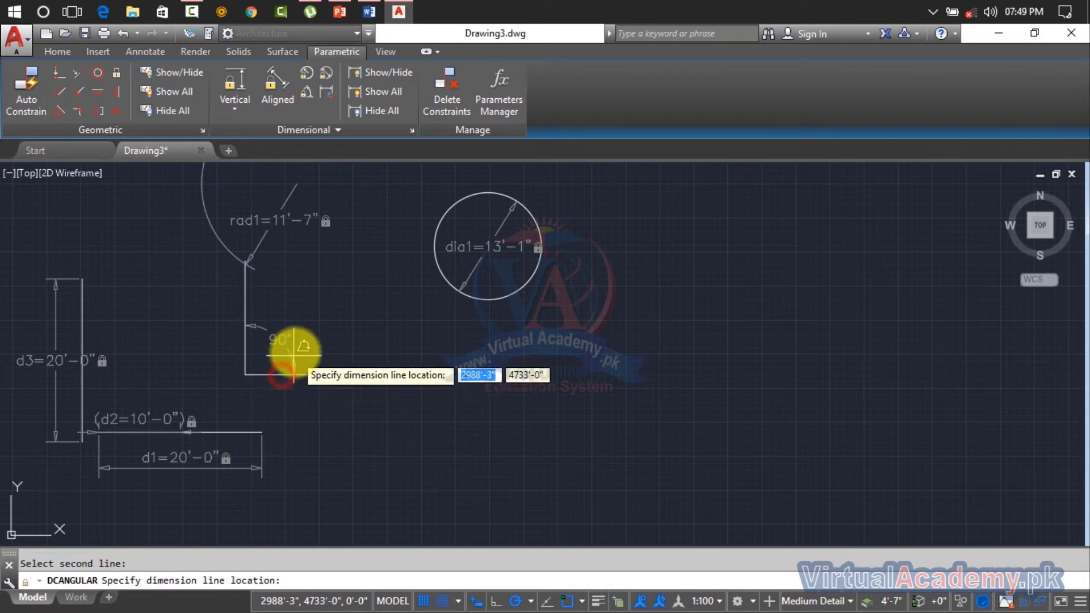
{"action": "left_click", "coordinate": [281, 347]}
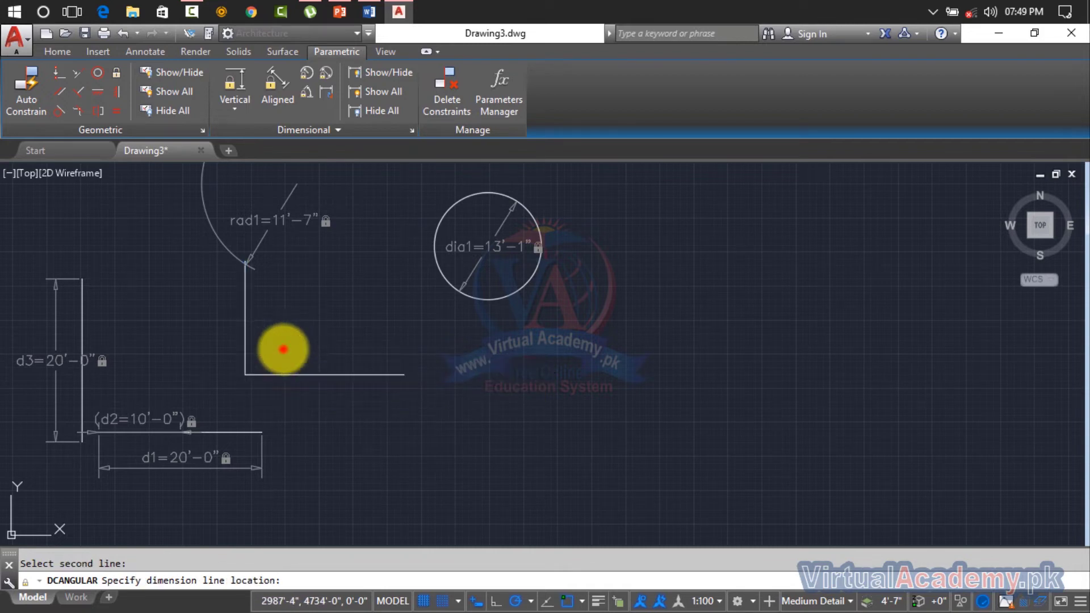
{"action": "left_click", "coordinate": [366, 340]}
{"action": "scroll", "coordinate": [259, 349], "scroll_direction": "up", "scroll_amount": 4}
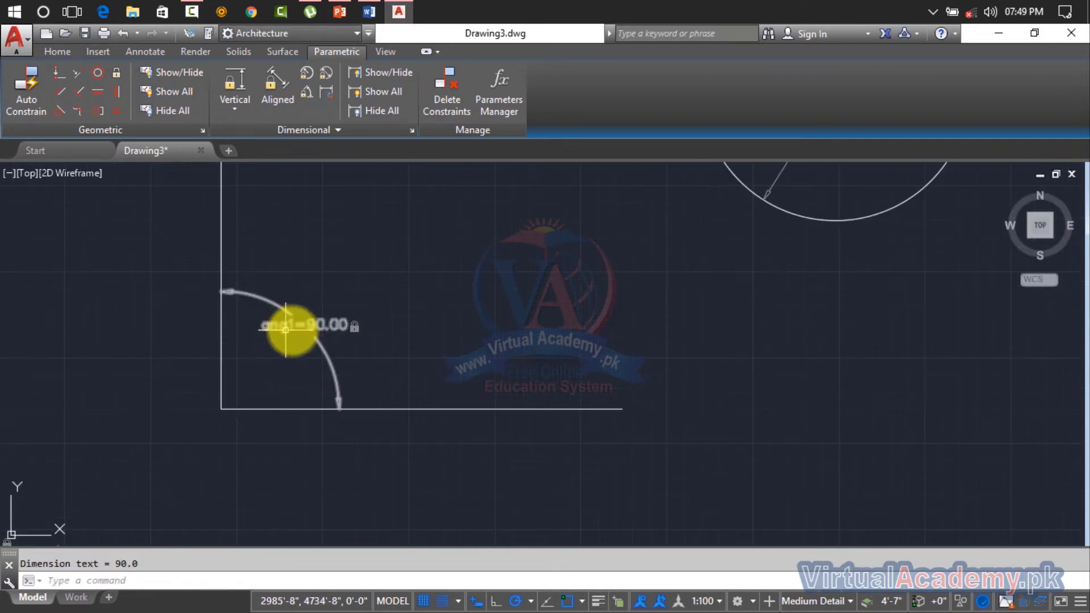
Draw a horizontal line about 49'-9" long in the empty area to the right of the circle
{"action": "scroll", "coordinate": [315, 331], "scroll_direction": "down", "scroll_amount": 2}
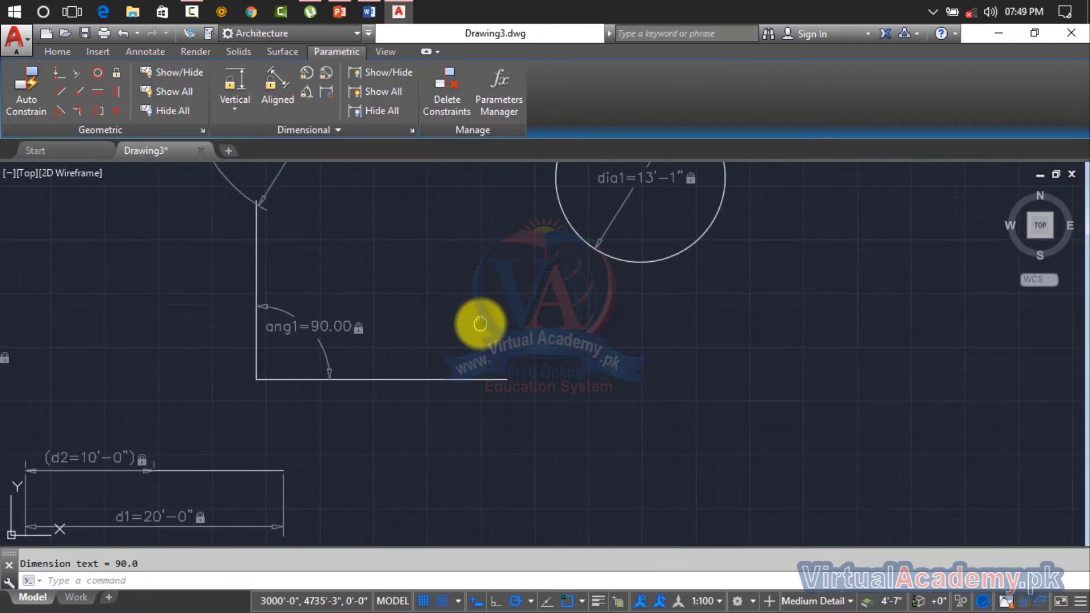
{"action": "middle_click_drag", "start_coordinate": [479, 322], "coordinate": [410, 397]}
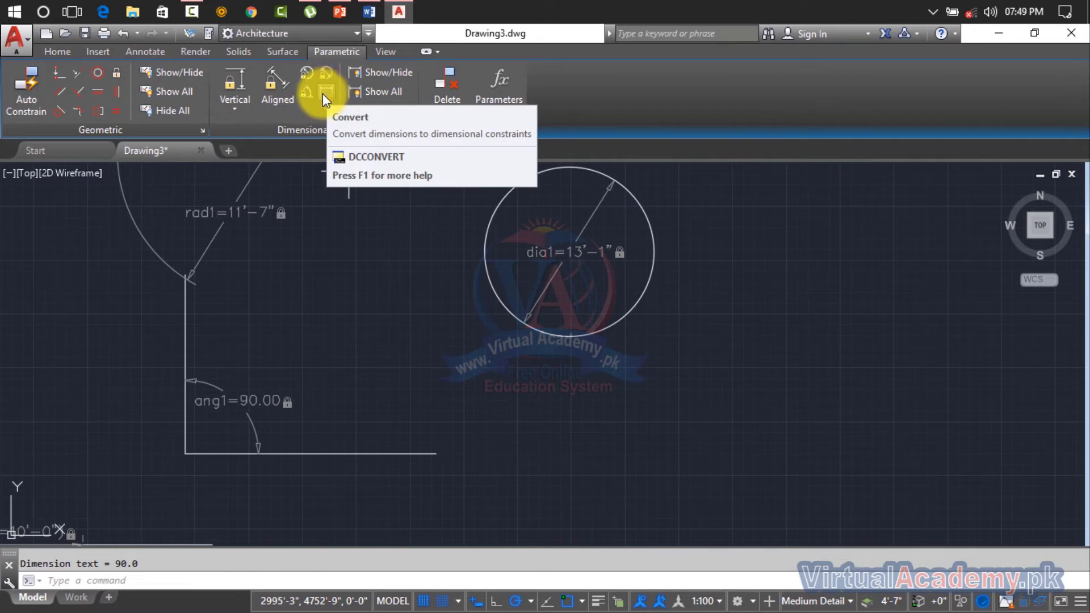
{"action": "scroll", "coordinate": [462, 280], "scroll_direction": "down", "scroll_amount": 3}
{"action": "middle_click_drag", "start_coordinate": [474, 292], "coordinate": [259, 321]}
{"action": "key", "text": "Return"}
{"action": "left_click", "coordinate": [528, 316]}
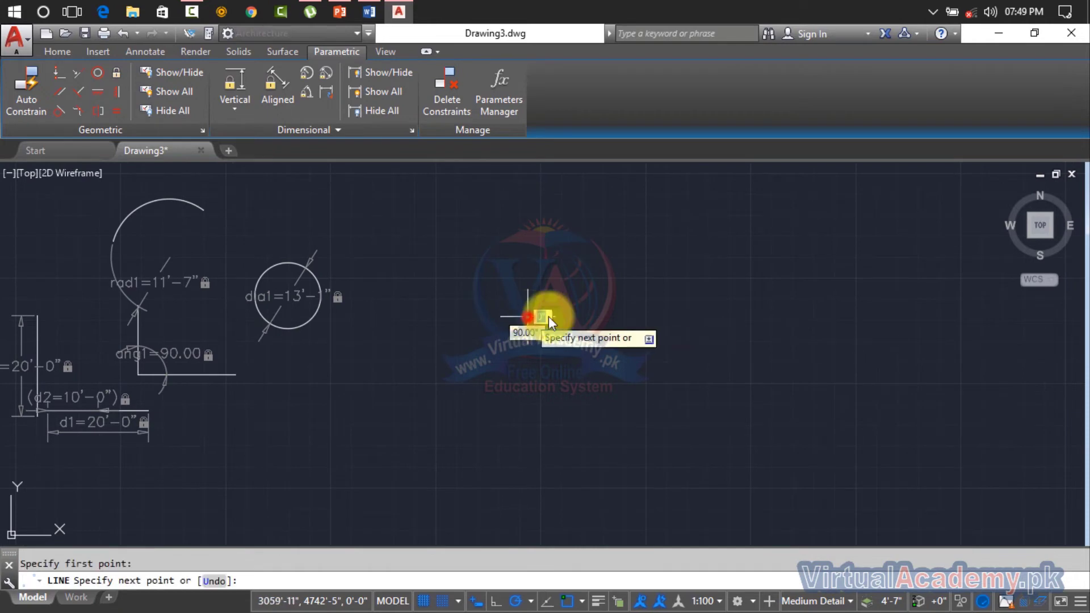
{"action": "left_click", "coordinate": [779, 316]}
{"action": "key", "text": "Return"}
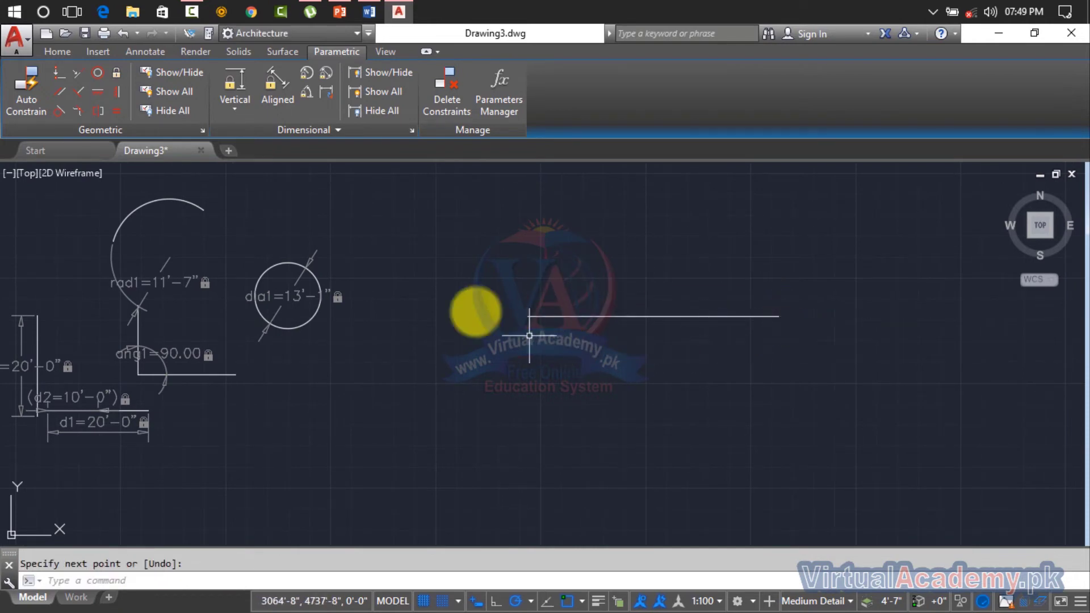
Add an ordinary linear dimension to the new horizontal line by selecting the line as the object, placing the dimension above it
{"action": "left_click", "coordinate": [62, 53]}
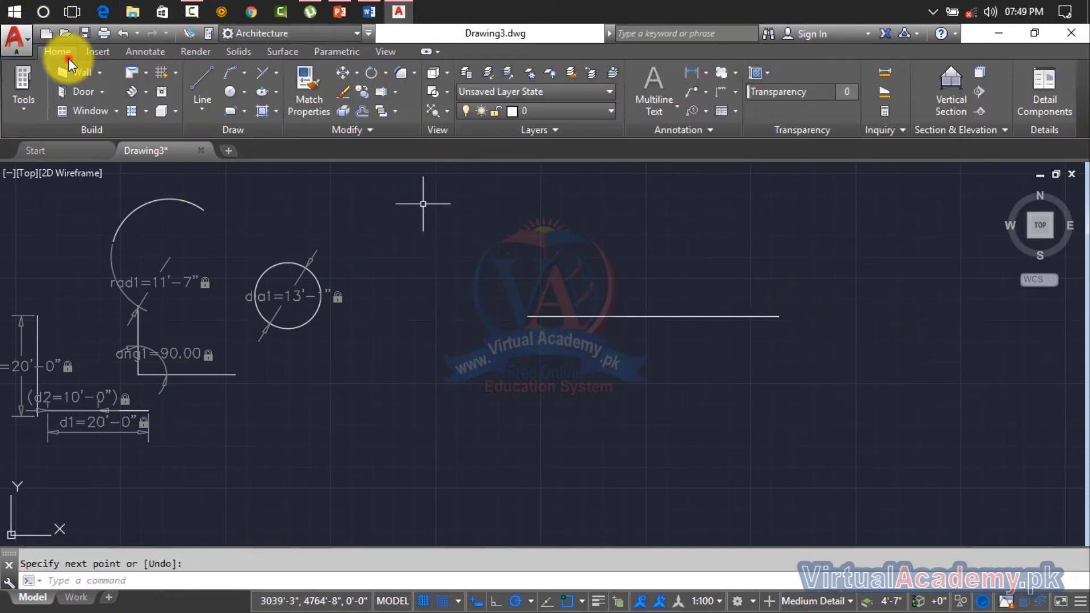
{"action": "left_click", "coordinate": [694, 71]}
{"action": "key", "text": "Return"}
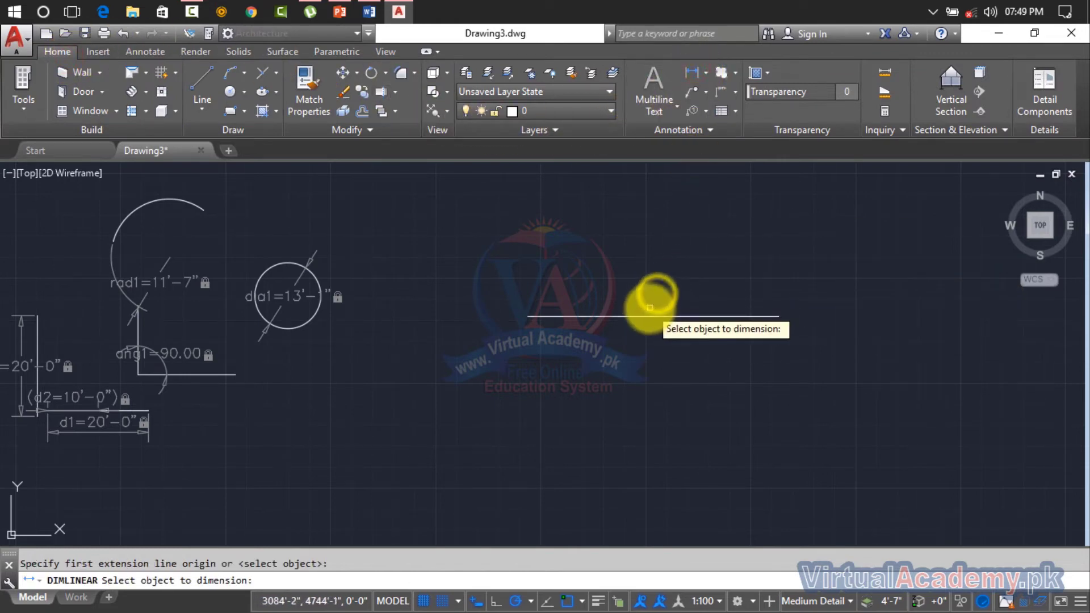
{"action": "left_click", "coordinate": [647, 316]}
{"action": "left_click", "coordinate": [653, 258]}
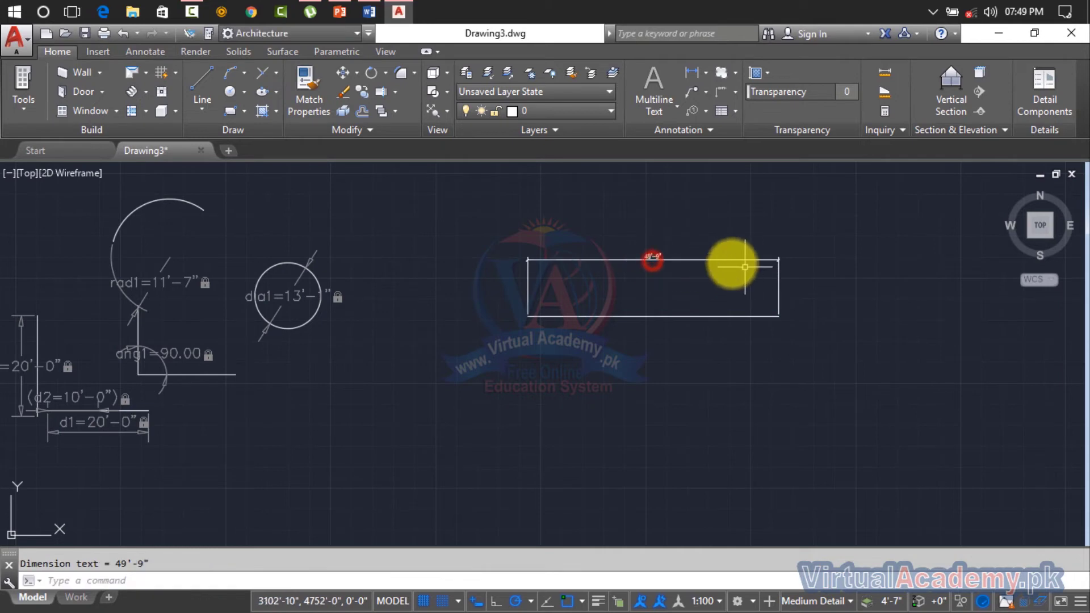
Convert the new line's ordinary linear dimension into a dimensional constraint
{"action": "scroll", "coordinate": [649, 243], "scroll_direction": "up", "scroll_amount": 4}
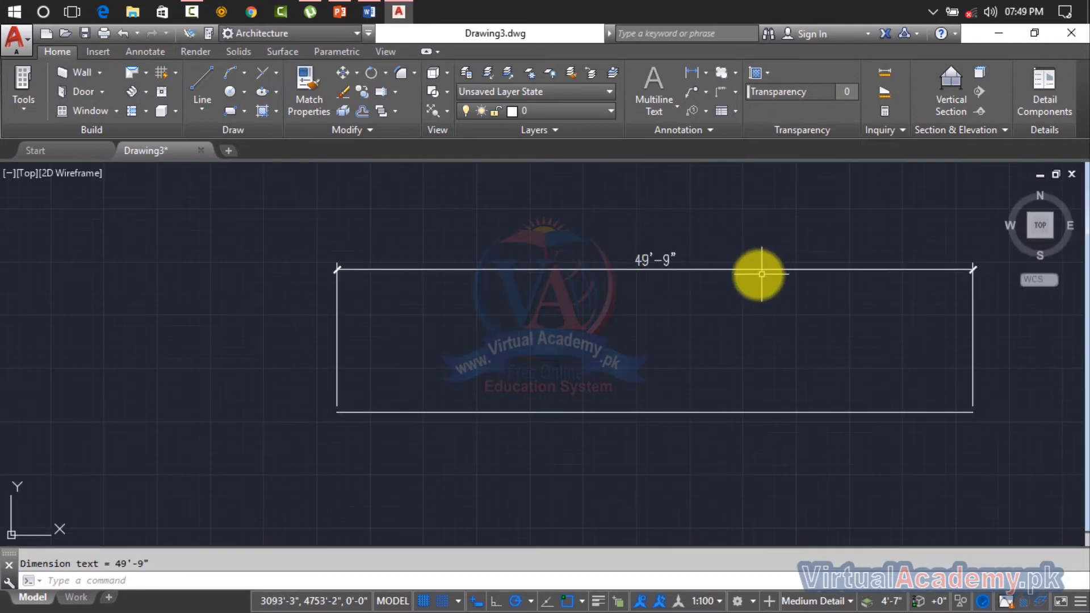
{"action": "left_click", "coordinate": [732, 269]}
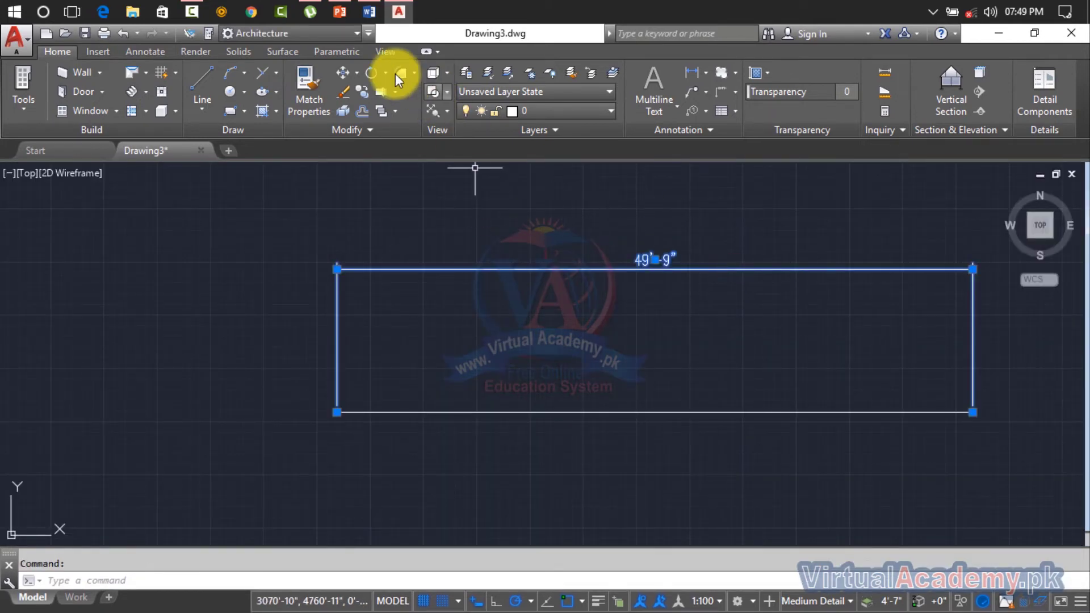
{"action": "left_click", "coordinate": [339, 50]}
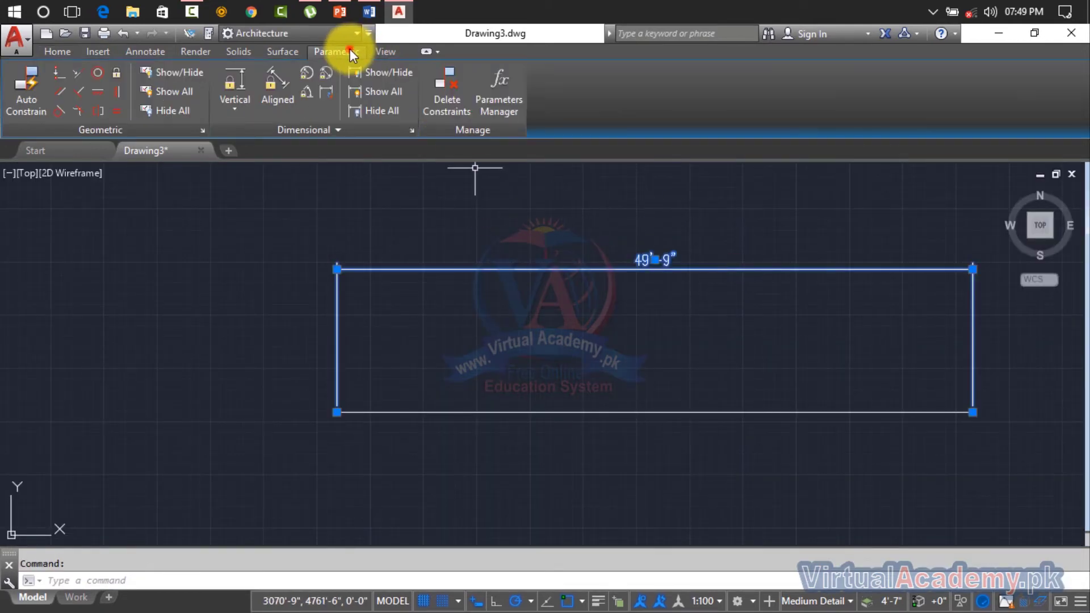
{"action": "left_click", "coordinate": [326, 93]}
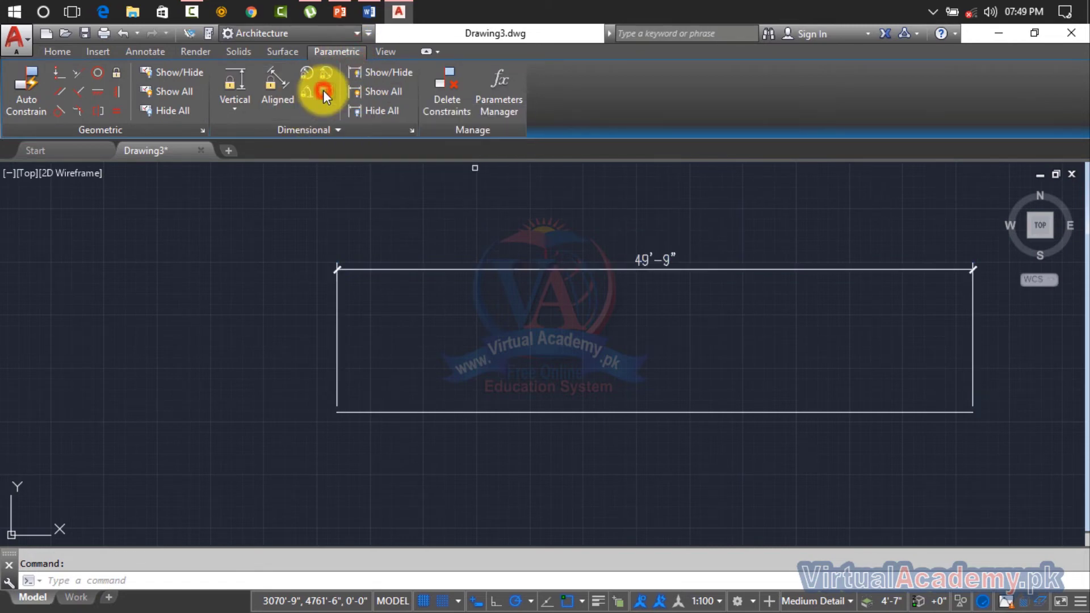
Pick the dimension above the horizontal line and finish the selection to turn it into a dimensional constraint
{"action": "left_click", "coordinate": [507, 269]}
{"action": "key", "text": "Return"}
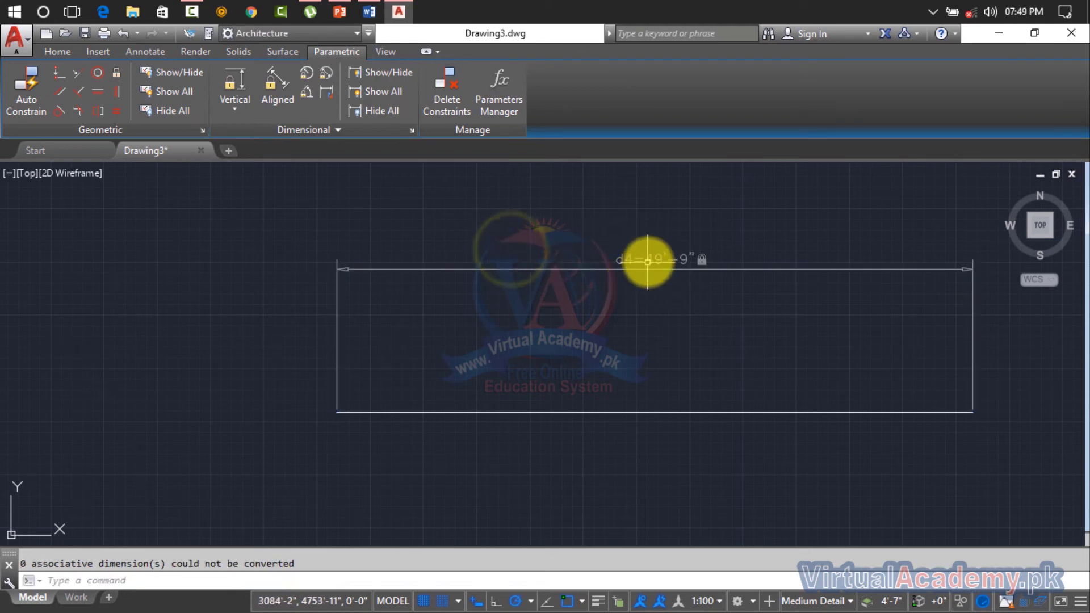
{"action": "scroll", "coordinate": [709, 259], "scroll_direction": "up", "scroll_amount": 2}
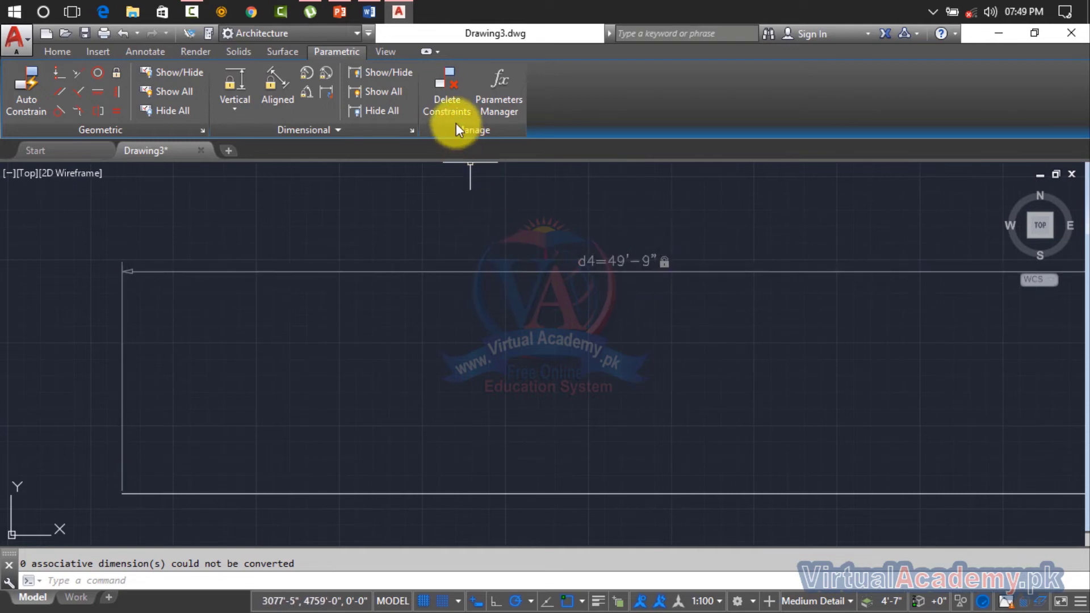
Hide all dimensional constraints in the drawing, show them all again, and hide them once more
{"action": "left_click", "coordinate": [374, 108]}
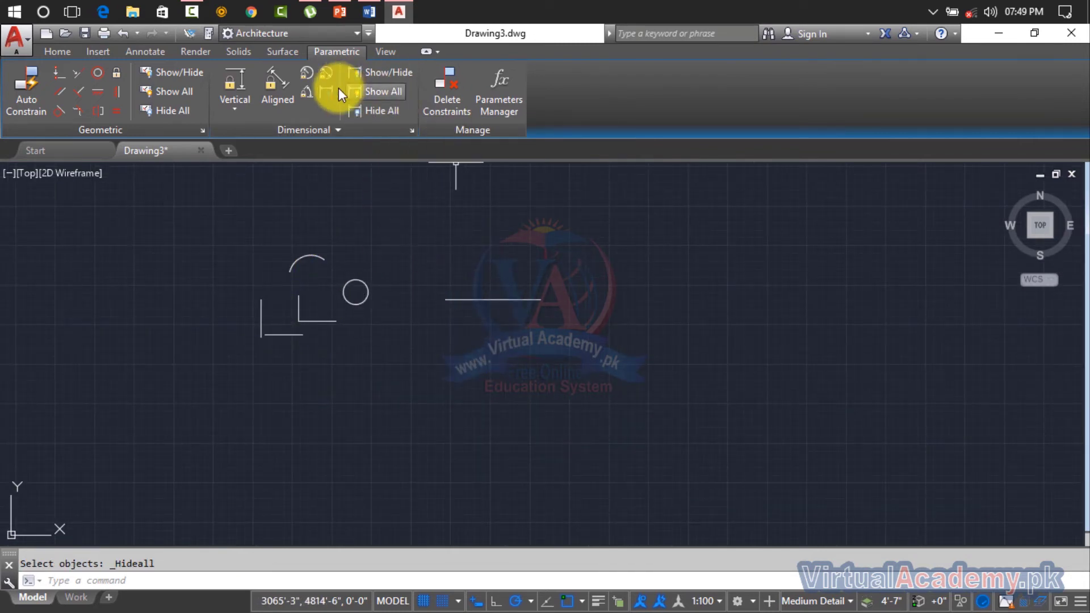
{"action": "left_click", "coordinate": [56, 52]}
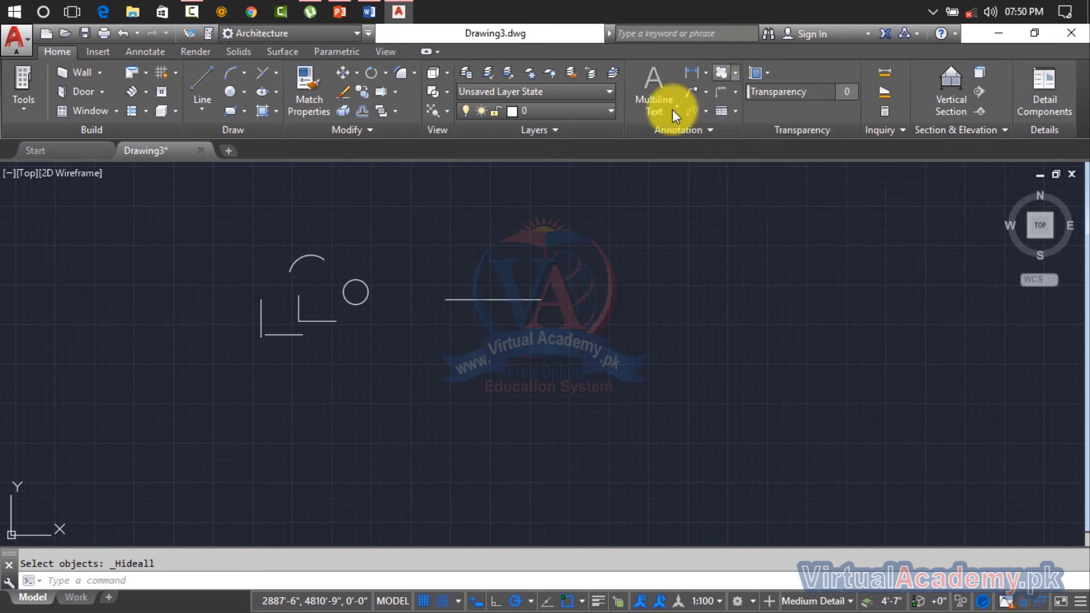
{"action": "left_click", "coordinate": [332, 52]}
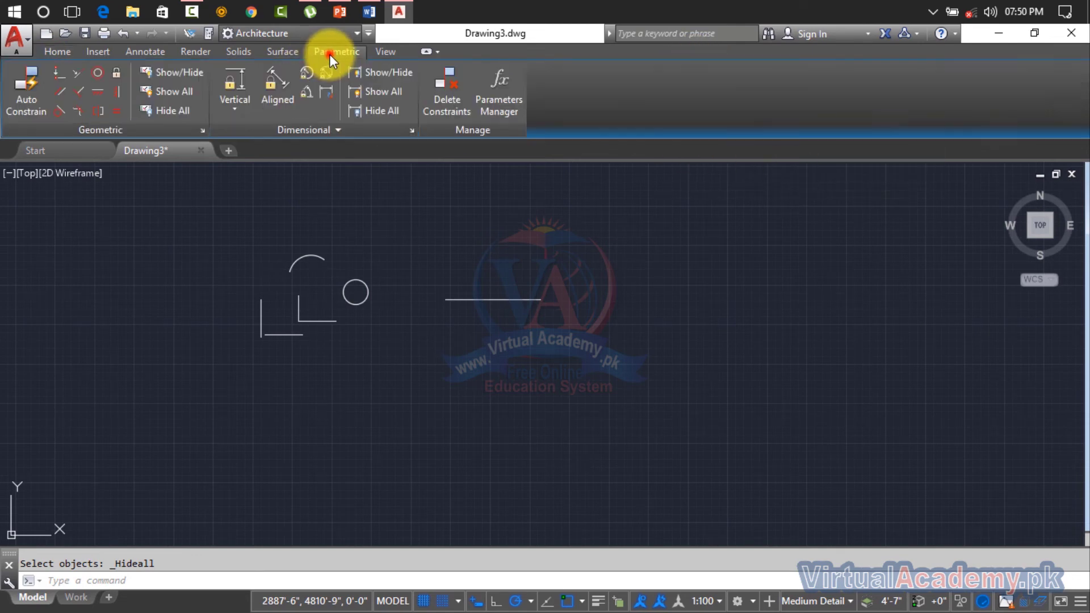
{"action": "left_click", "coordinate": [374, 94]}
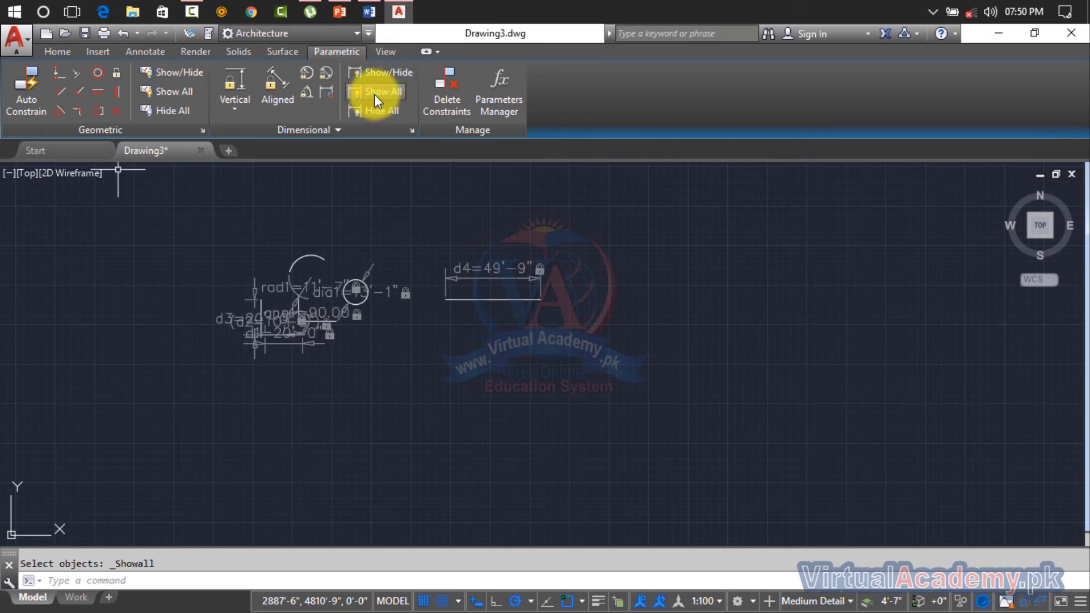
{"action": "left_click", "coordinate": [372, 111]}
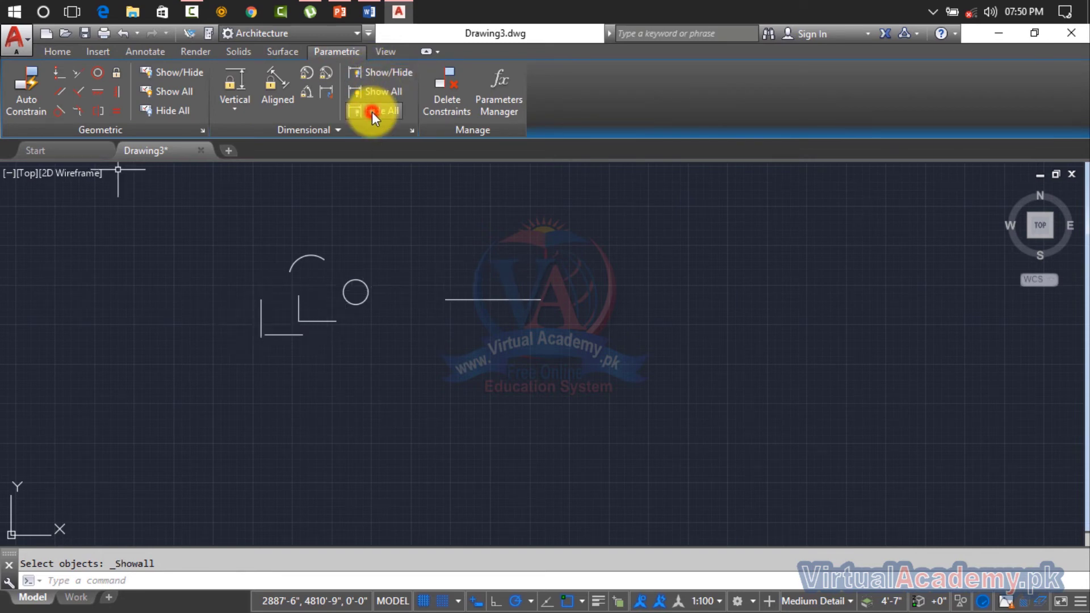
Show only the dimensional constraint belonging to the separate long horizontal line
{"action": "left_click", "coordinate": [378, 73]}
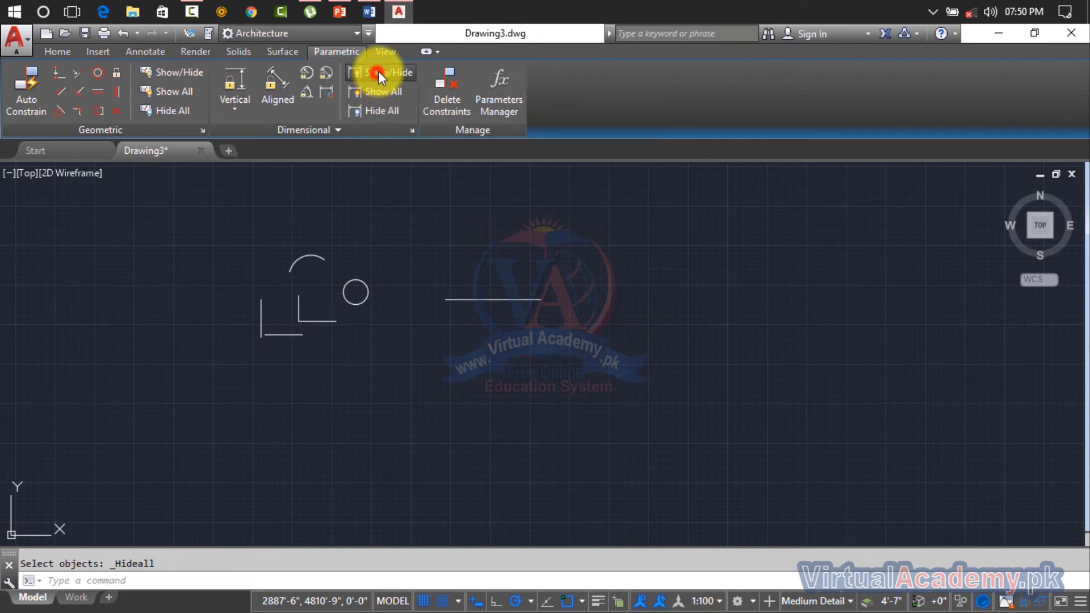
{"action": "right_click", "coordinate": [505, 299]}
{"action": "left_click", "coordinate": [533, 343]}
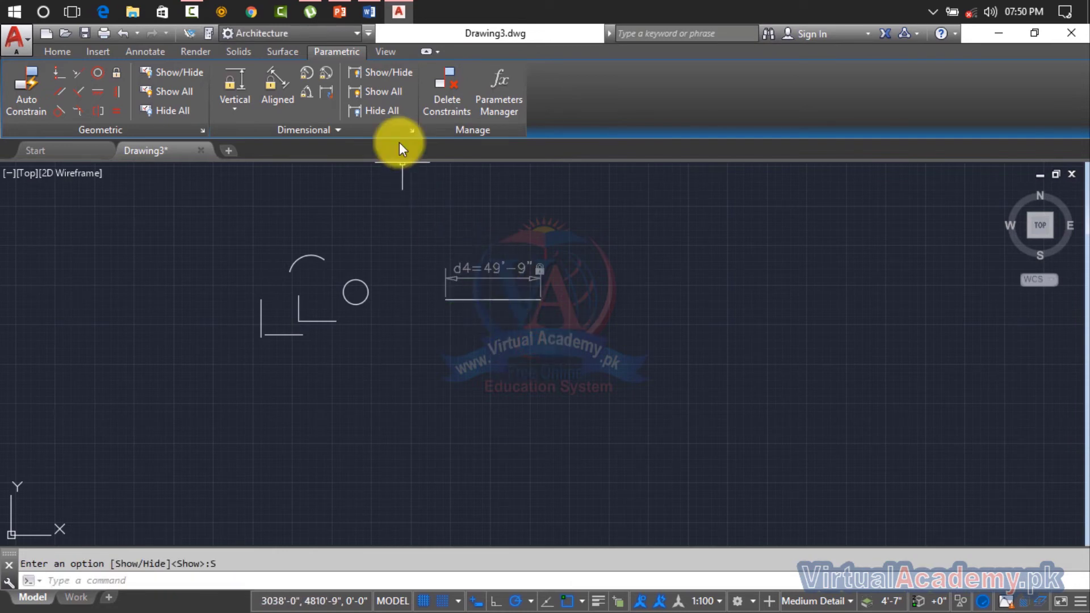
Hide the dimensional constraint of the long horizontal line by selecting that line alone
{"action": "left_click", "coordinate": [393, 77]}
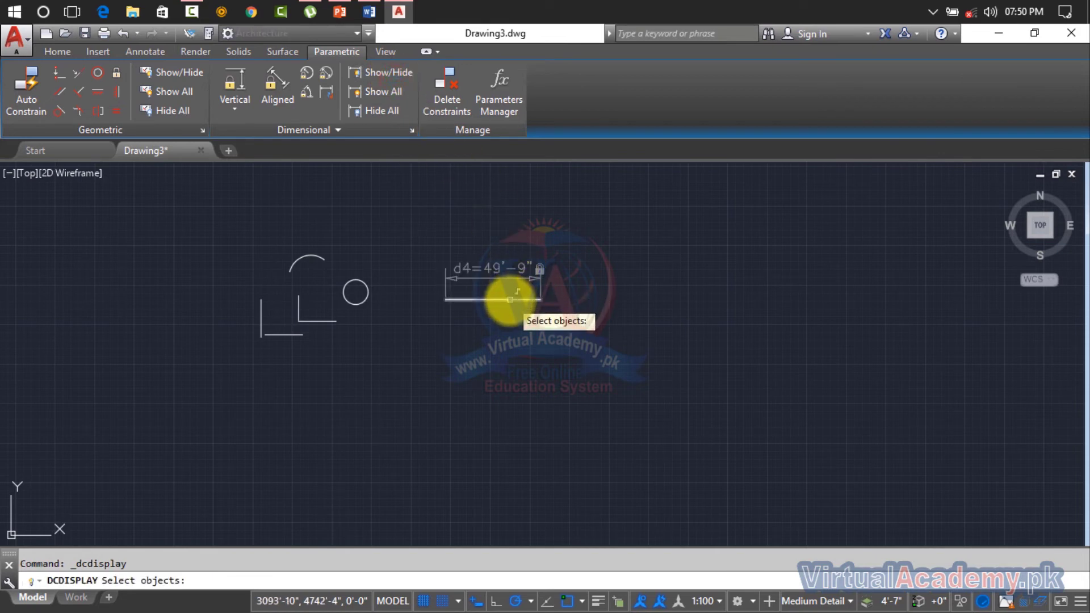
{"action": "left_click", "coordinate": [506, 298]}
{"action": "right_click", "coordinate": [509, 304]}
{"action": "left_click", "coordinate": [526, 356]}
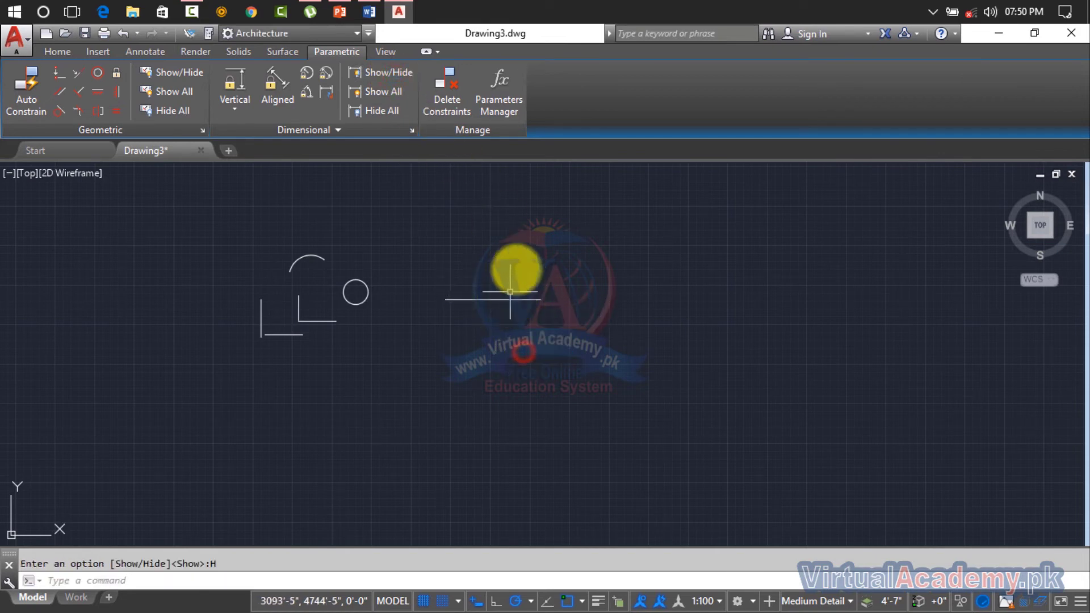
Show all dimensional constraints and delete the linear constraint above the long horizontal line
{"action": "left_click", "coordinate": [382, 94]}
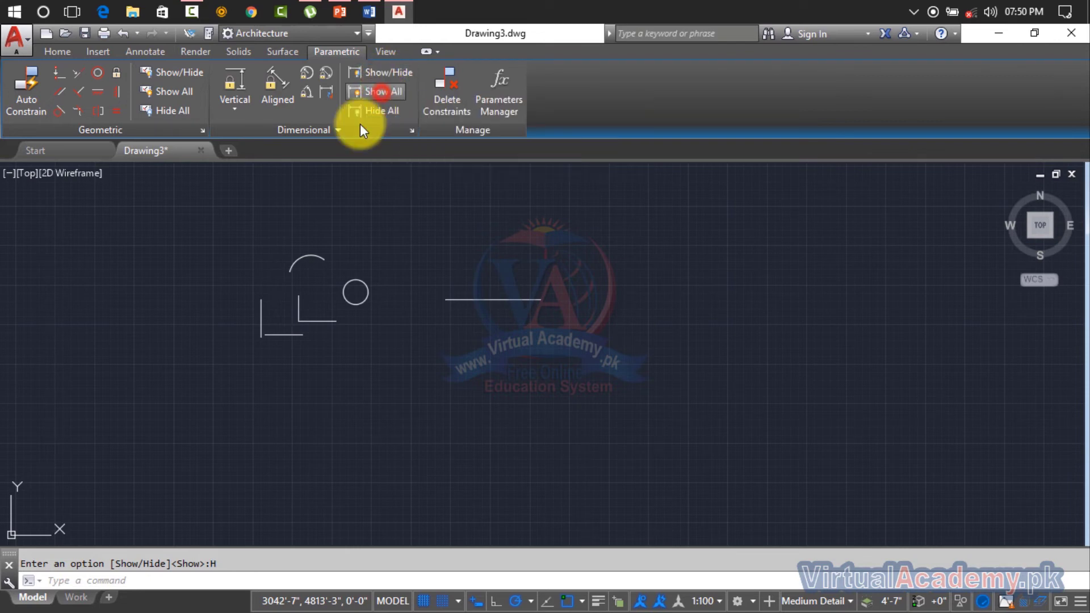
{"action": "scroll", "coordinate": [503, 295], "scroll_direction": "up", "scroll_amount": 4}
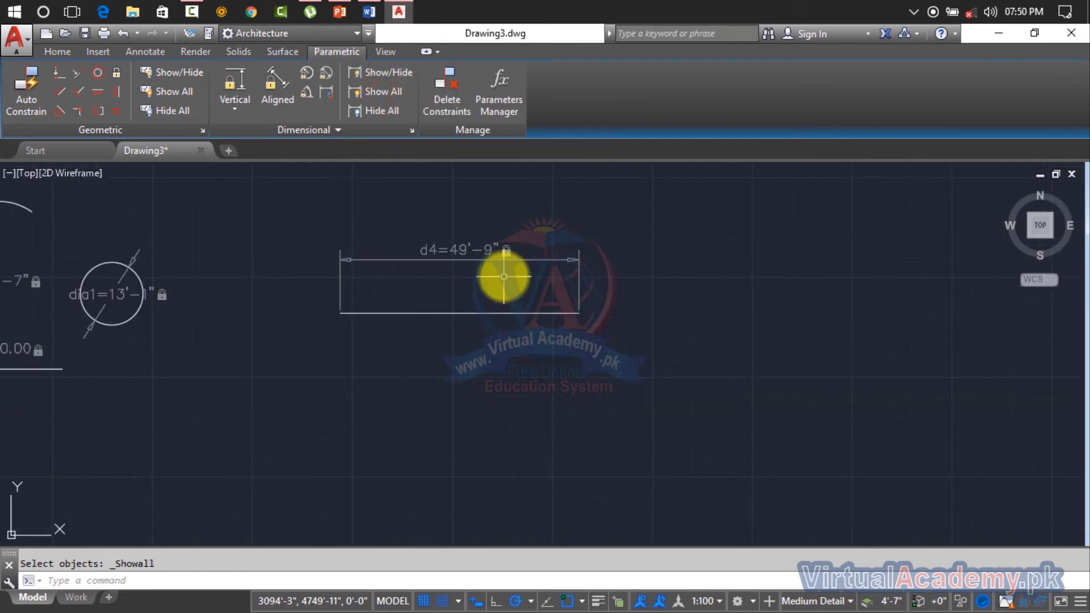
{"action": "left_click", "coordinate": [446, 105]}
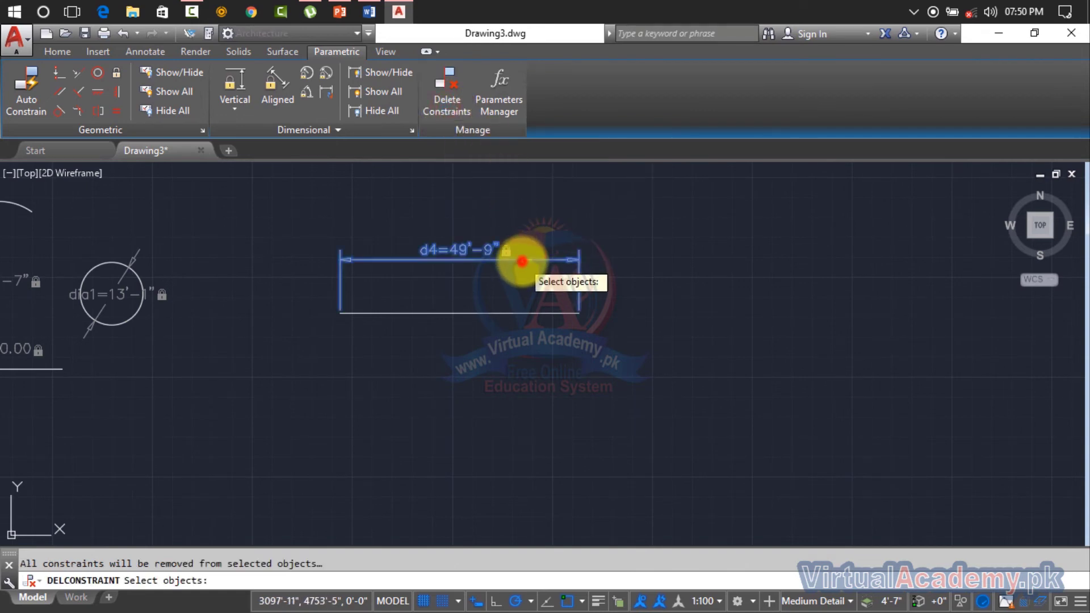
{"action": "left_click", "coordinate": [521, 258]}
{"action": "key", "text": "Return"}
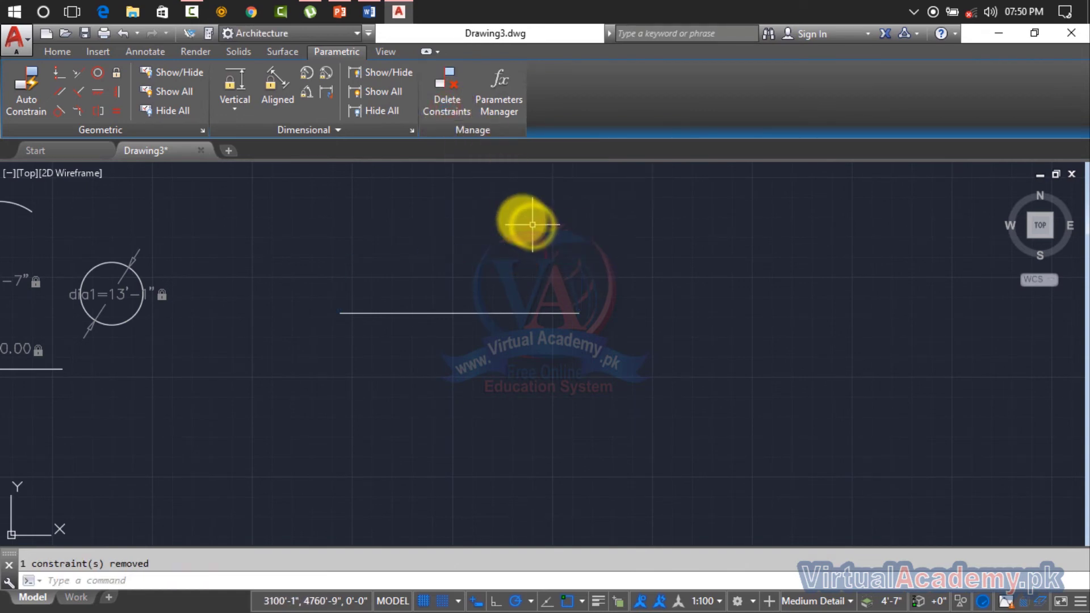
Delete the diameter constraint from the circle
{"action": "key", "text": "Return"}
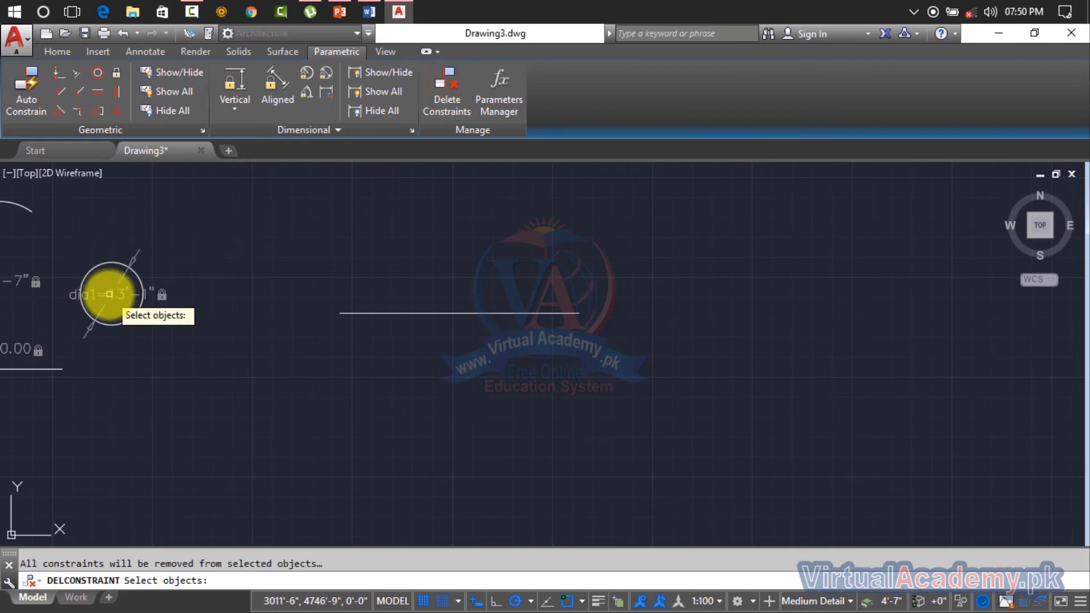
{"action": "left_click", "coordinate": [120, 295]}
{"action": "key", "text": "Return"}
Delete the radial constraint from the arc above the L shape
{"action": "scroll", "coordinate": [121, 295], "scroll_direction": "down", "scroll_amount": 1}
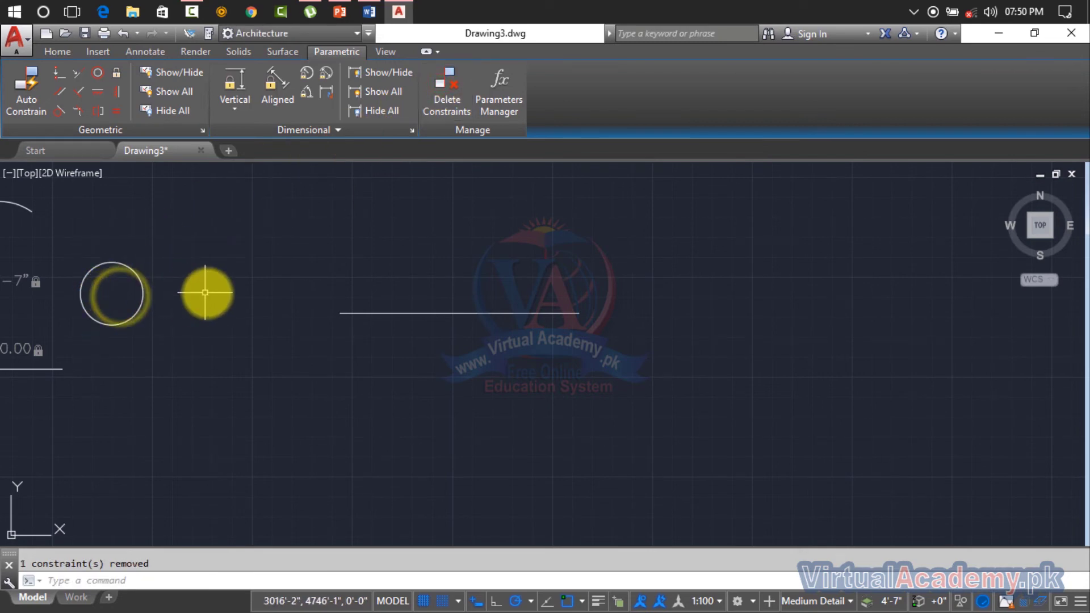
{"action": "scroll", "coordinate": [206, 293], "scroll_direction": "down", "scroll_amount": 2}
{"action": "middle_click_drag", "start_coordinate": [207, 274], "coordinate": [399, 277]}
{"action": "scroll", "coordinate": [333, 283], "scroll_direction": "up", "scroll_amount": 5}
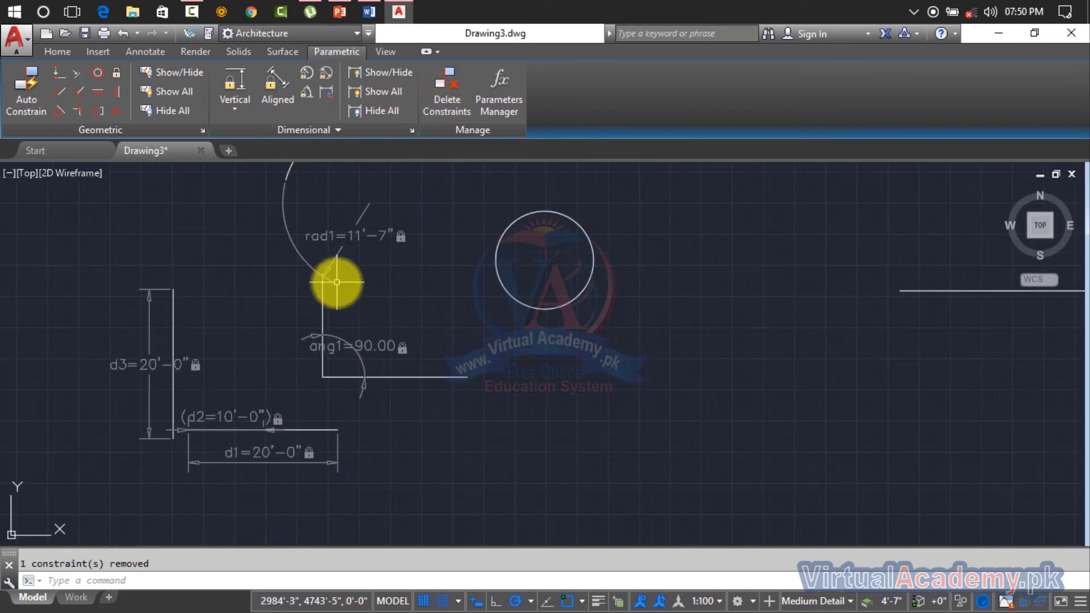
{"action": "left_click", "coordinate": [447, 102]}
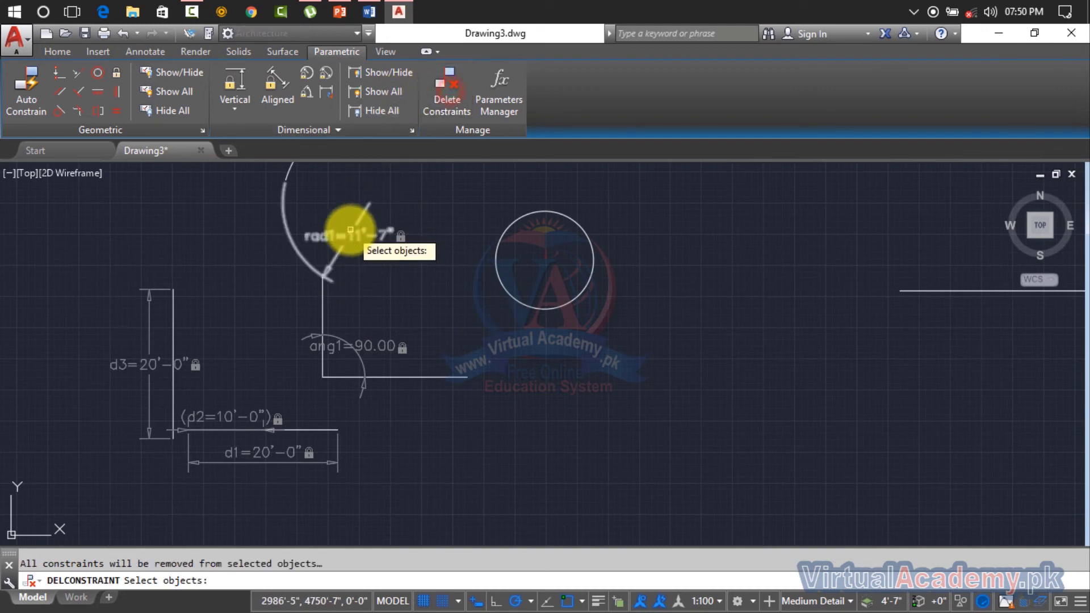
{"action": "left_click", "coordinate": [348, 233]}
{"action": "key", "text": "Return"}
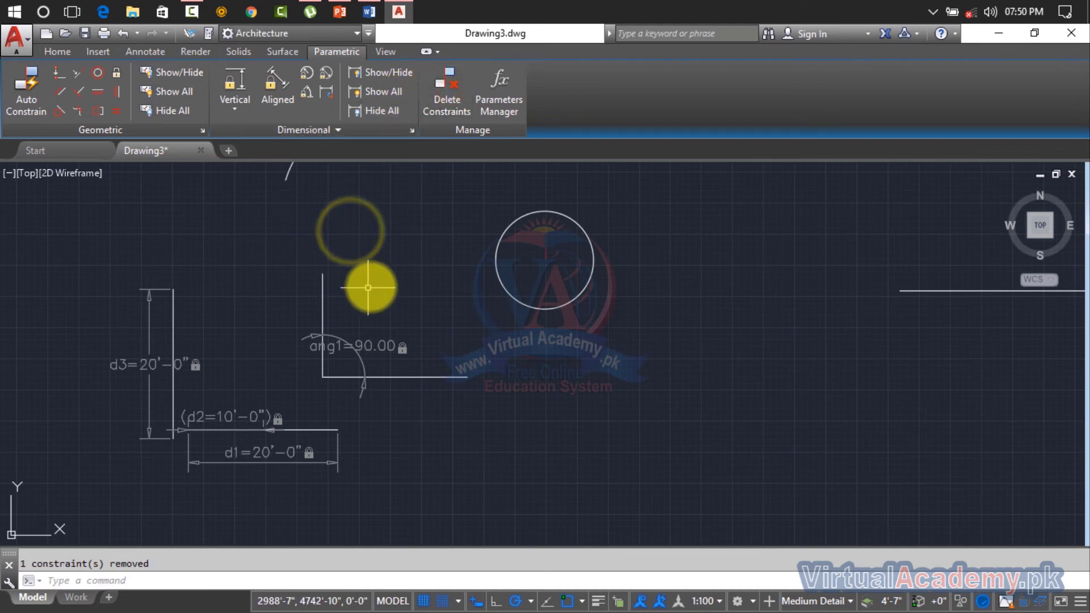
Delete the angular constraint inside the corner of the L shape
{"action": "left_click", "coordinate": [443, 102]}
{"action": "left_click", "coordinate": [361, 362]}
{"action": "key", "text": "Return"}
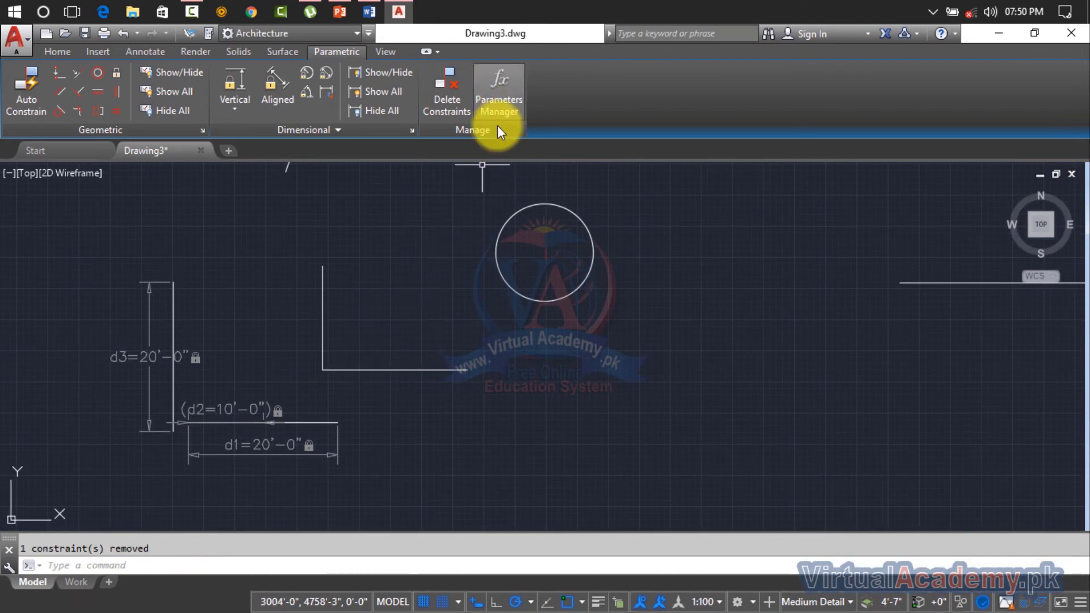
Examine the names, expressions and values of the remaining constraints in the Parameters Manager, and close it
{"action": "middle_click_drag", "start_coordinate": [323, 324], "coordinate": [481, 248]}
{"action": "scroll", "coordinate": [481, 248], "scroll_direction": "up", "scroll_amount": 2}
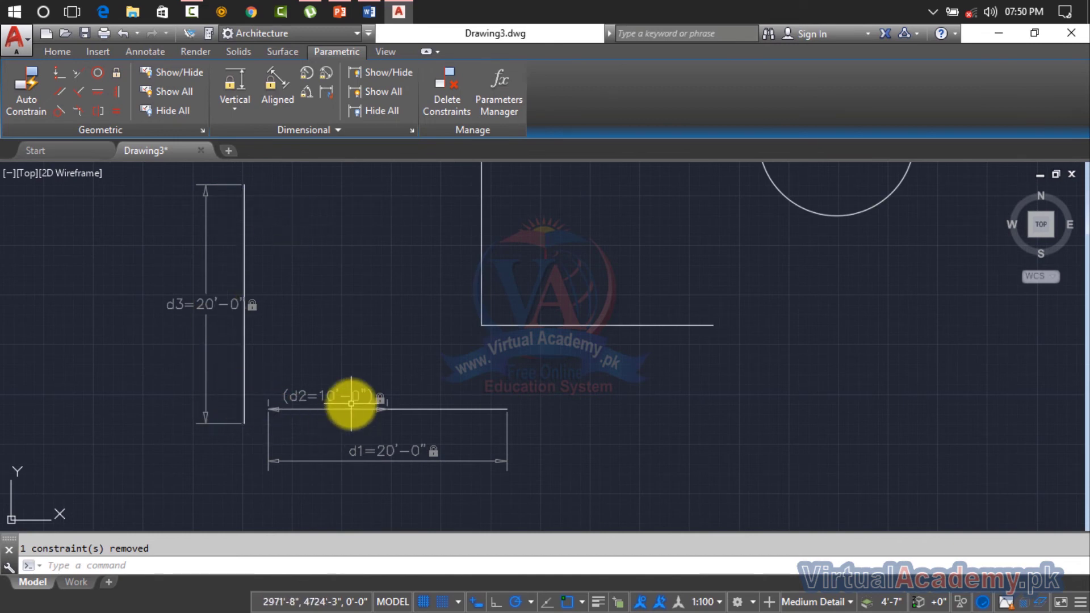
{"action": "scroll", "coordinate": [353, 401], "scroll_direction": "down", "scroll_amount": 2}
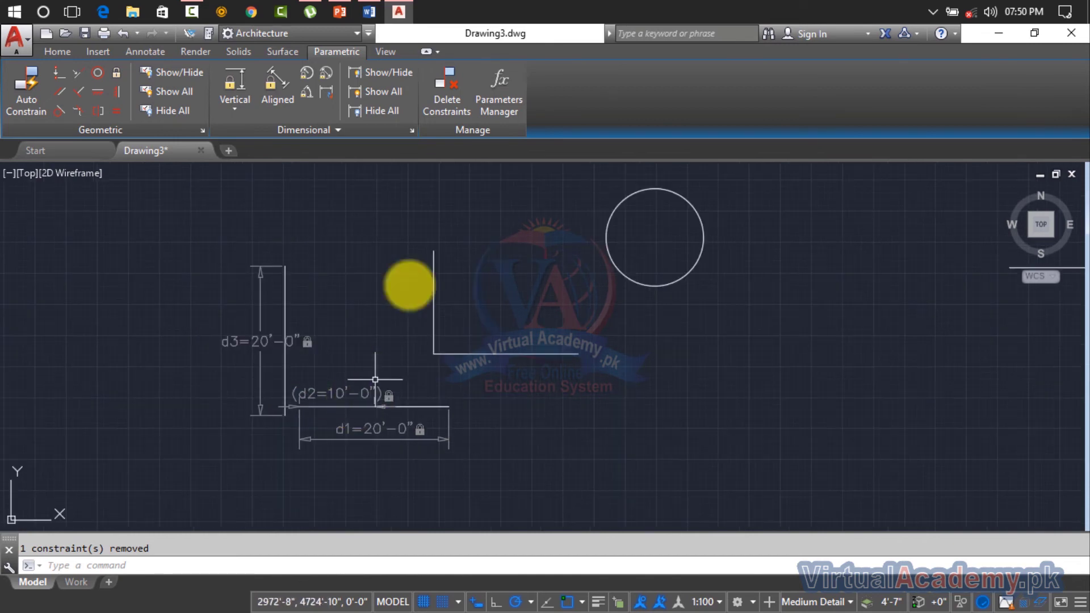
{"action": "left_click", "coordinate": [503, 96]}
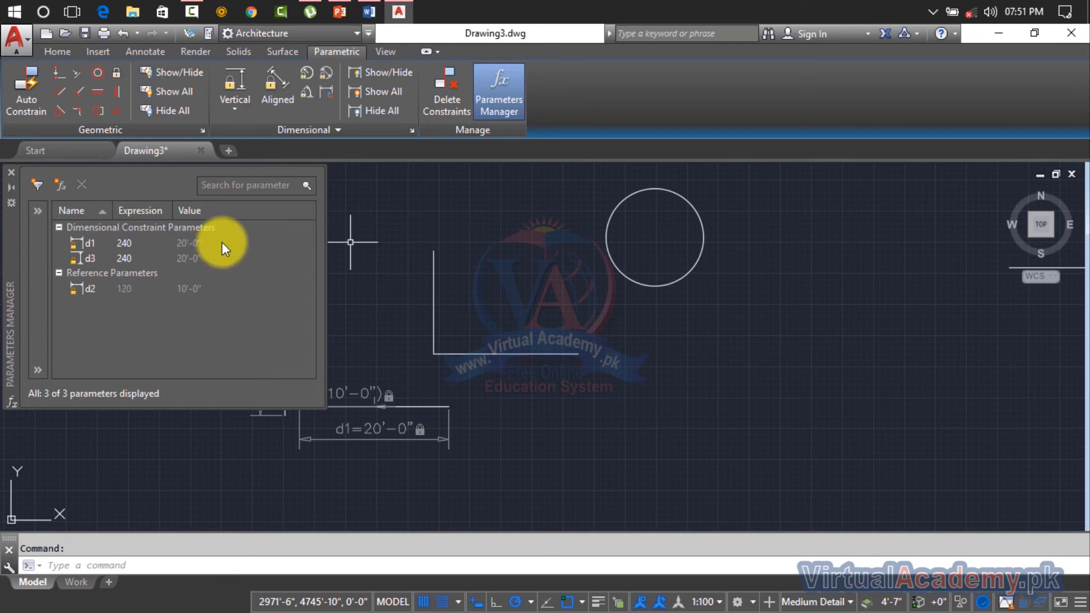
{"action": "left_click", "coordinate": [12, 173]}
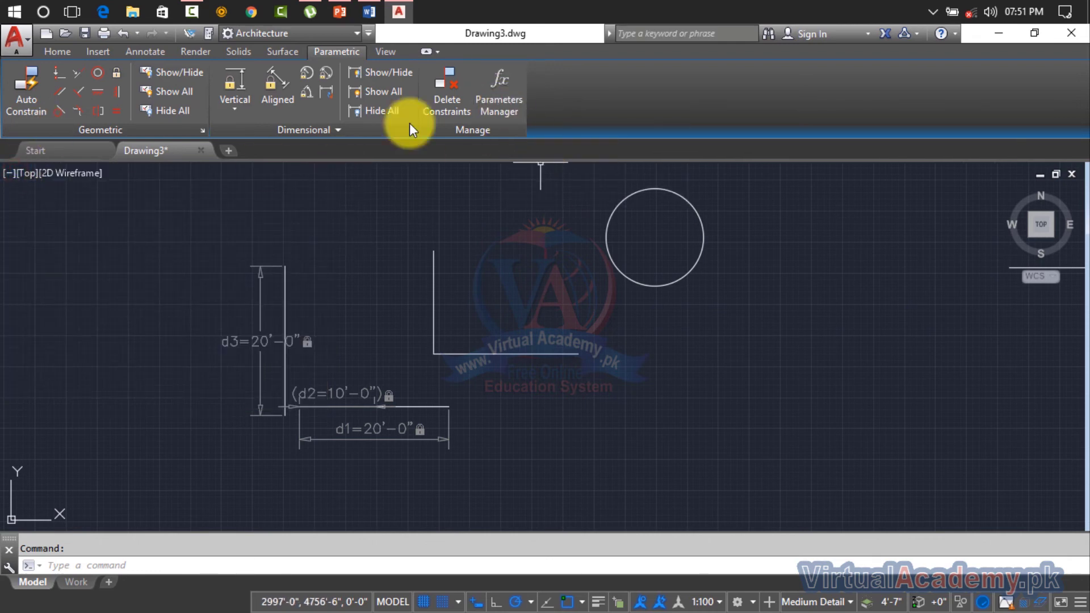
Select everything in the drawing and erase it together with the remaining dimensional constraints
{"action": "scroll", "coordinate": [523, 267], "scroll_direction": "down", "scroll_amount": 5}
{"action": "left_click", "coordinate": [804, 207]}
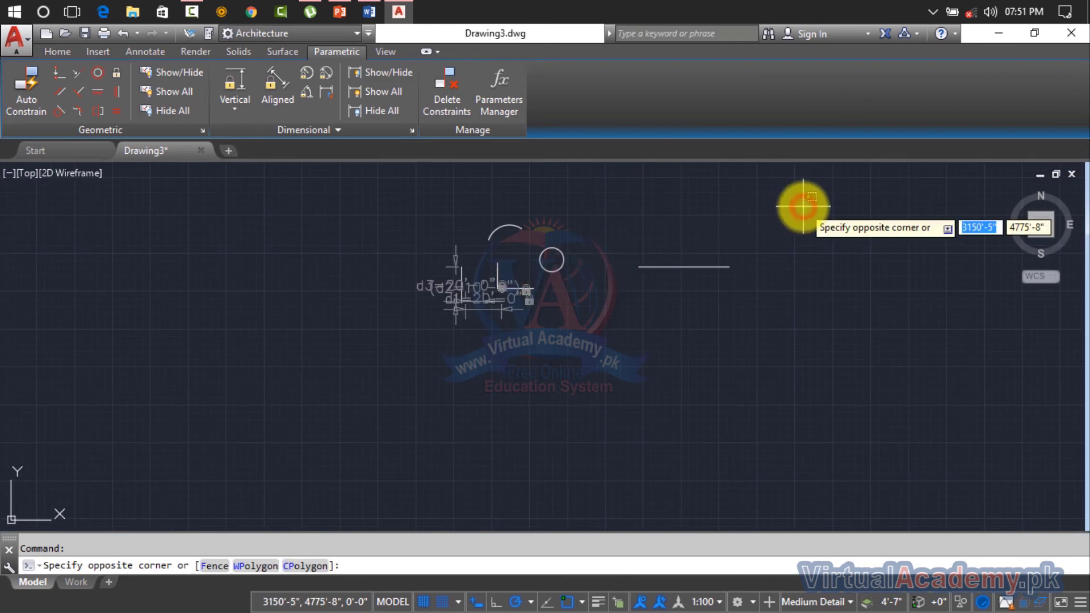
{"action": "key", "text": "ctrl+a"}
{"action": "key", "text": "Delete"}
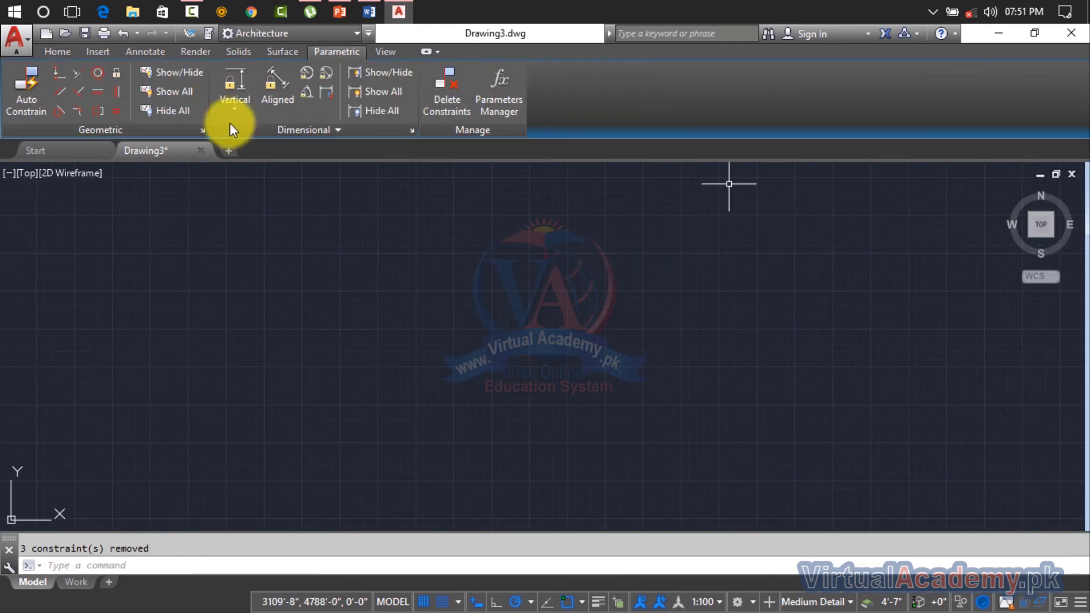
{"action": "left_click", "coordinate": [60, 53]}
{"action": "left_click", "coordinate": [93, 53]}
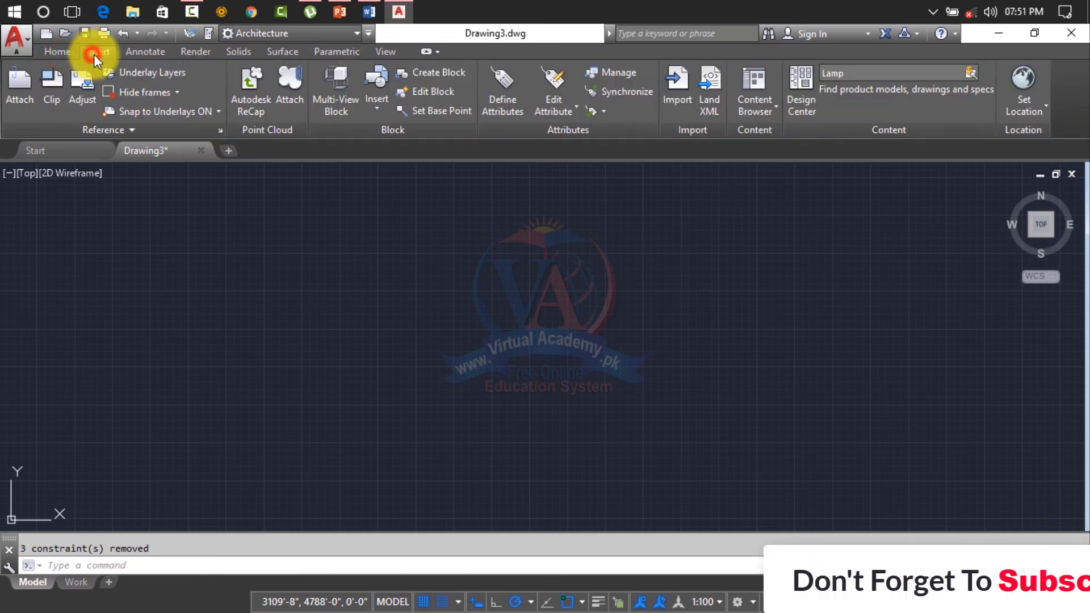
{"action": "left_click", "coordinate": [146, 52]}
{"action": "left_click", "coordinate": [196, 52]}
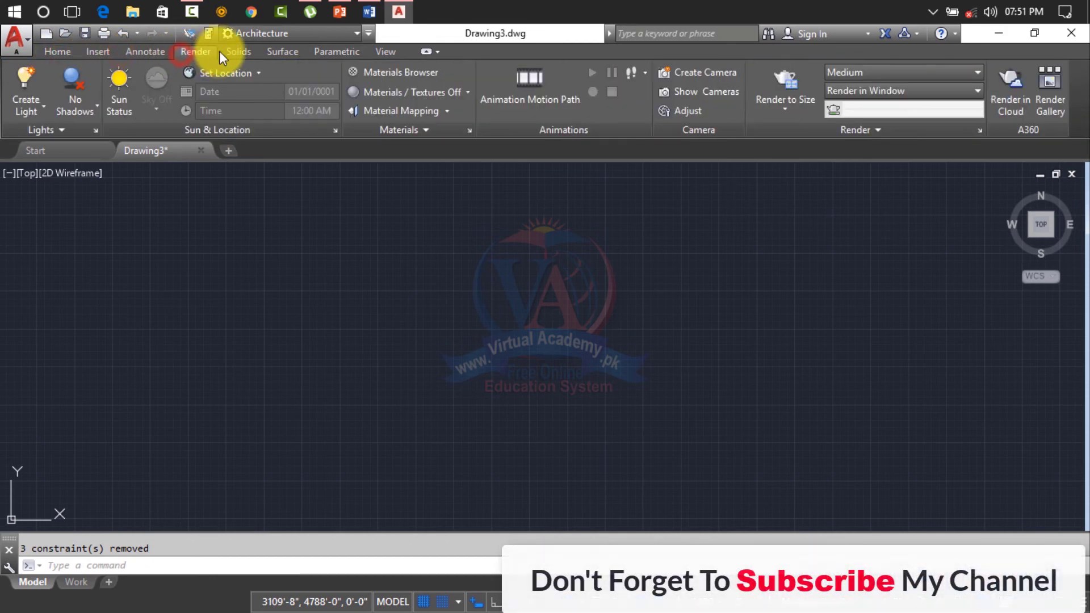
{"action": "left_click", "coordinate": [230, 52]}
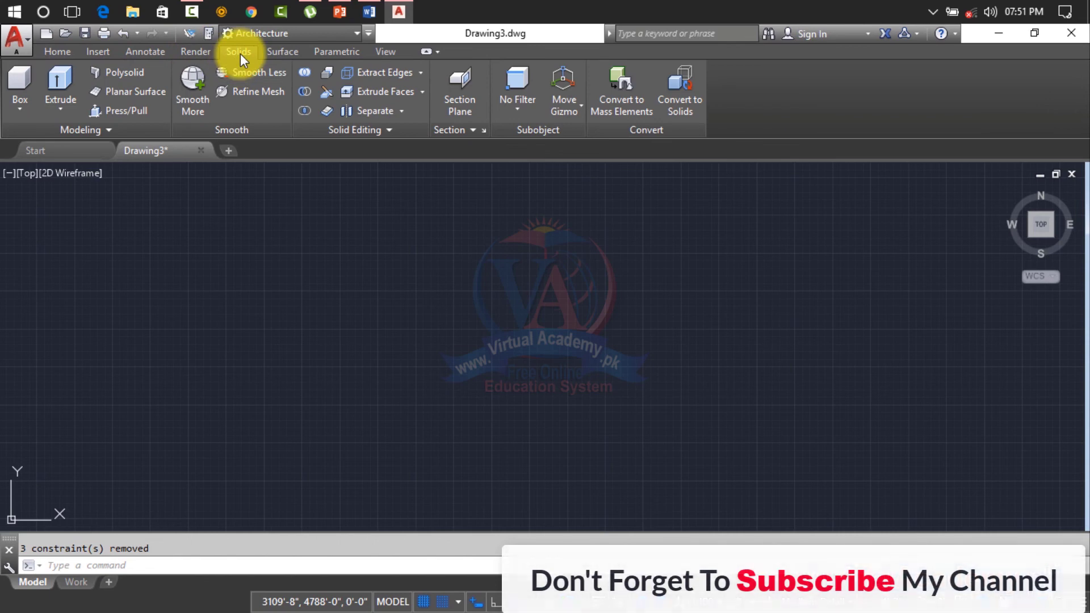
{"action": "left_click", "coordinate": [274, 52]}
{"action": "left_click", "coordinate": [251, 52]}
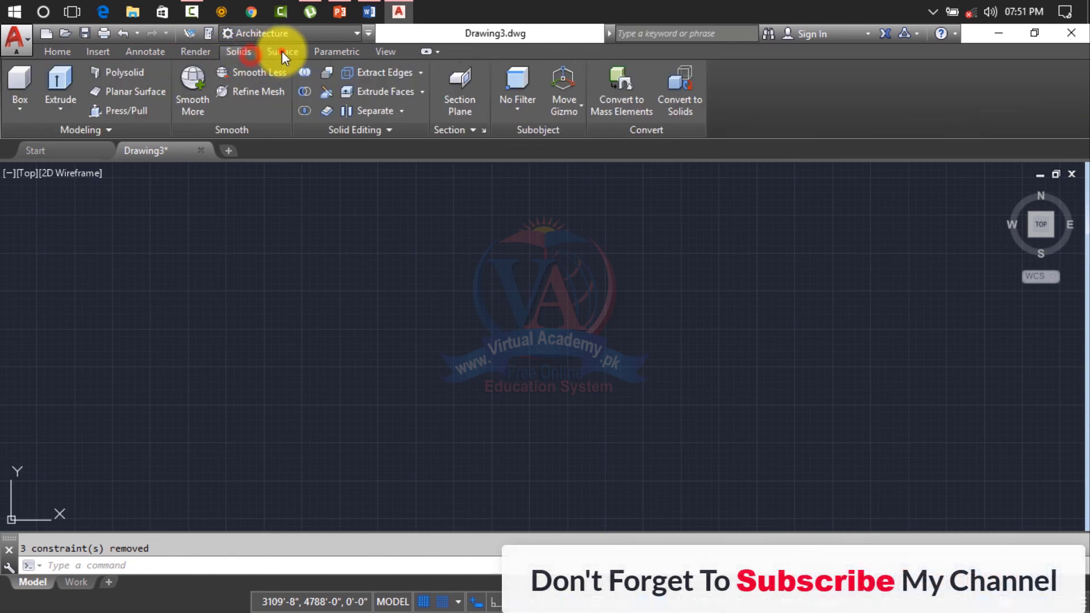
{"action": "left_click", "coordinate": [279, 51]}
{"action": "left_click", "coordinate": [250, 52]}
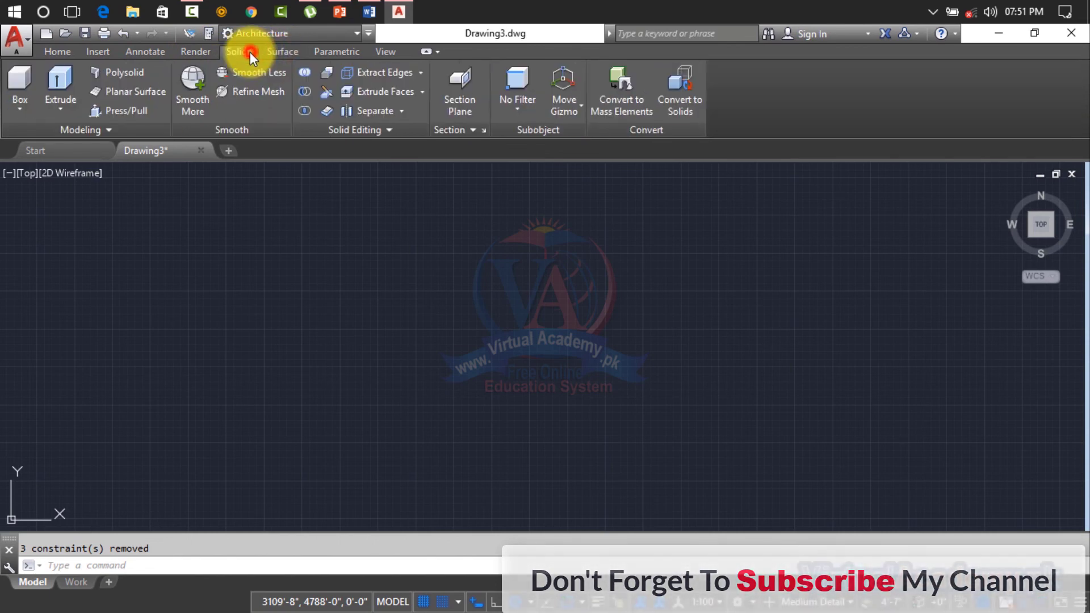
{"action": "left_click", "coordinate": [183, 52]}
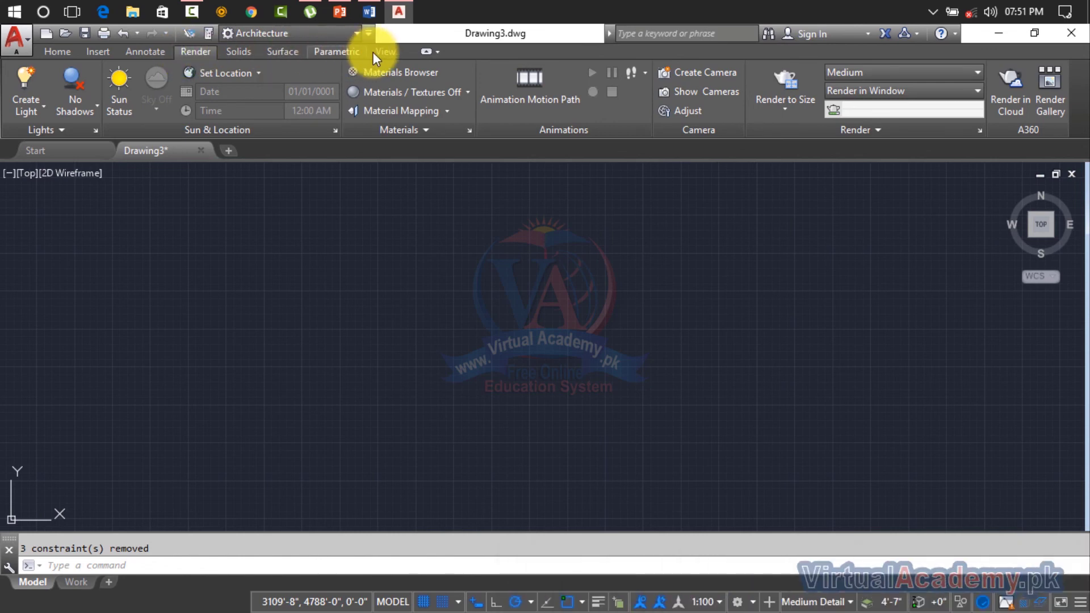